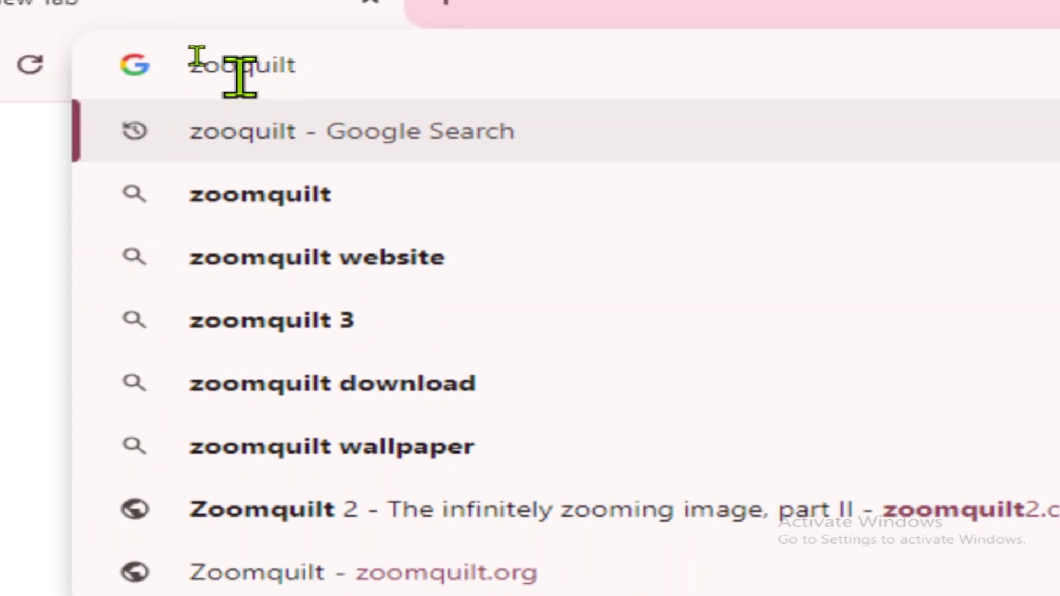
Search the web for zooquilt and open the Zoomquilt and Zoomquilt 2 infinitely zooming images from the results in turn
left_click_drag(313, 77, 183, 69)
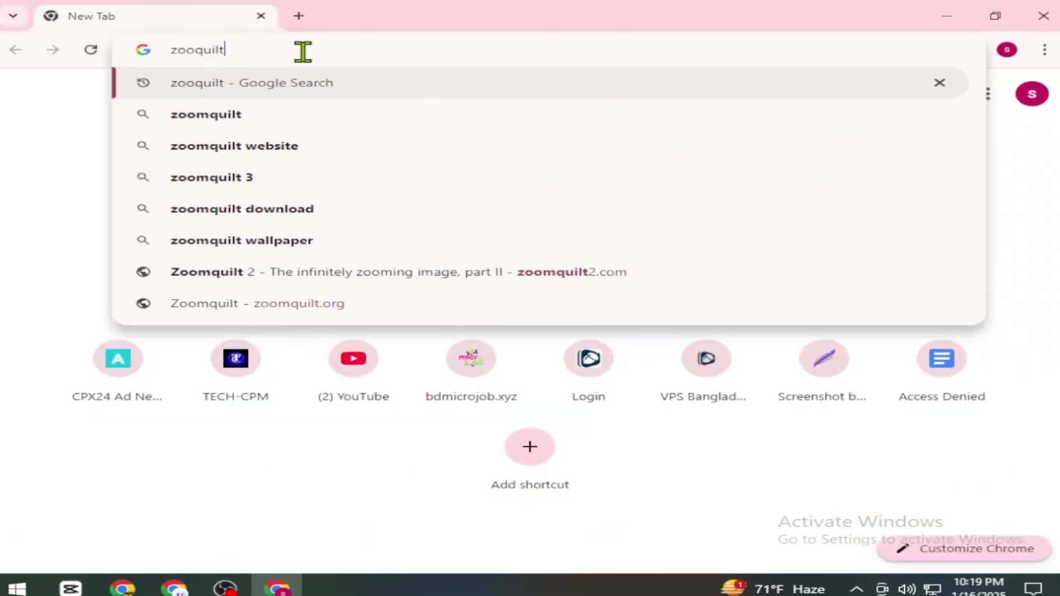
left_click(697, 79)
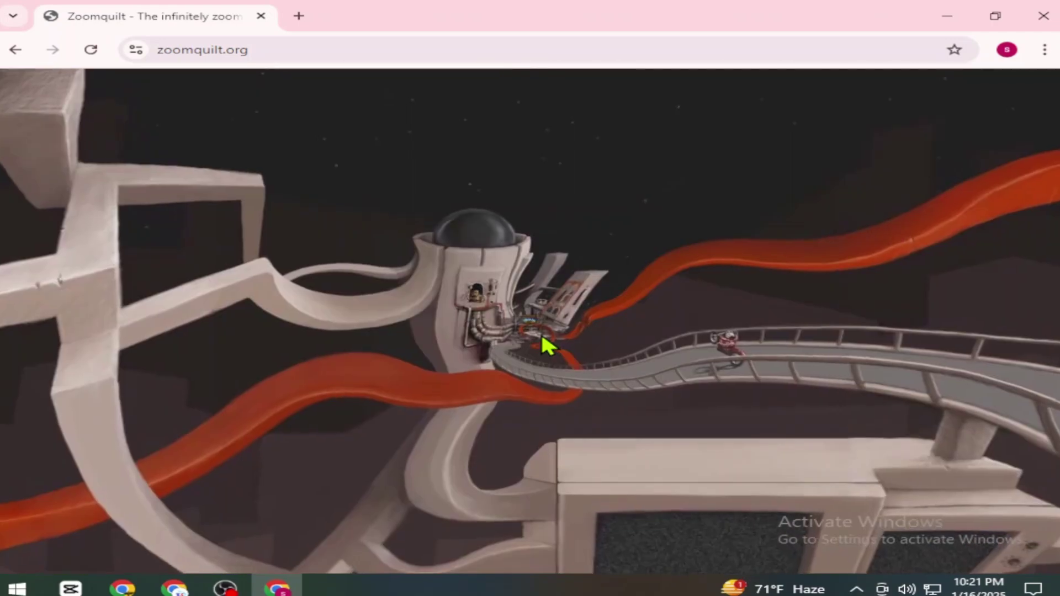
mouse_move(545, 345)
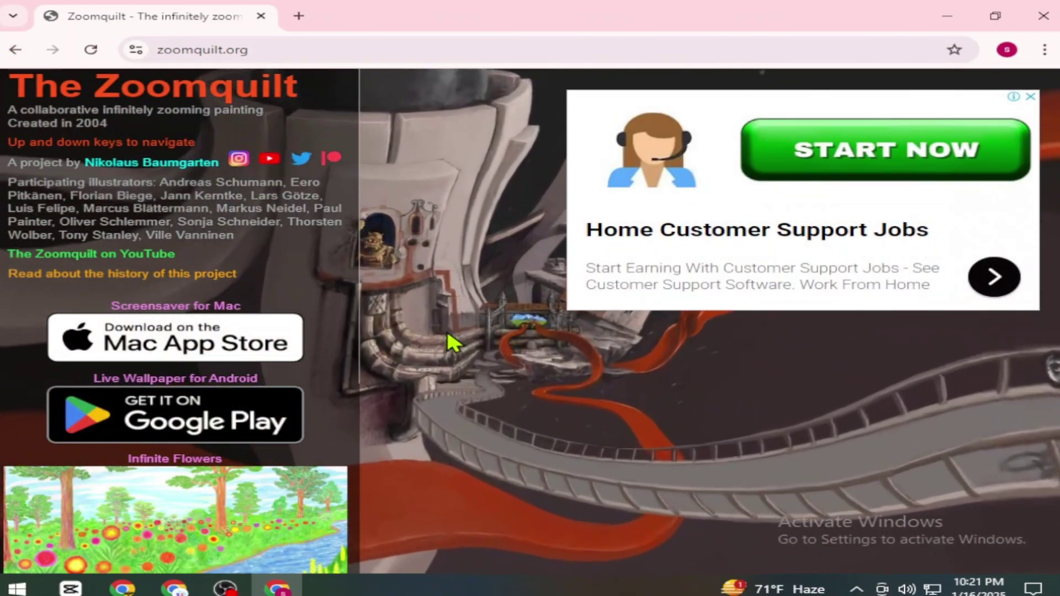
left_click(13, 49)
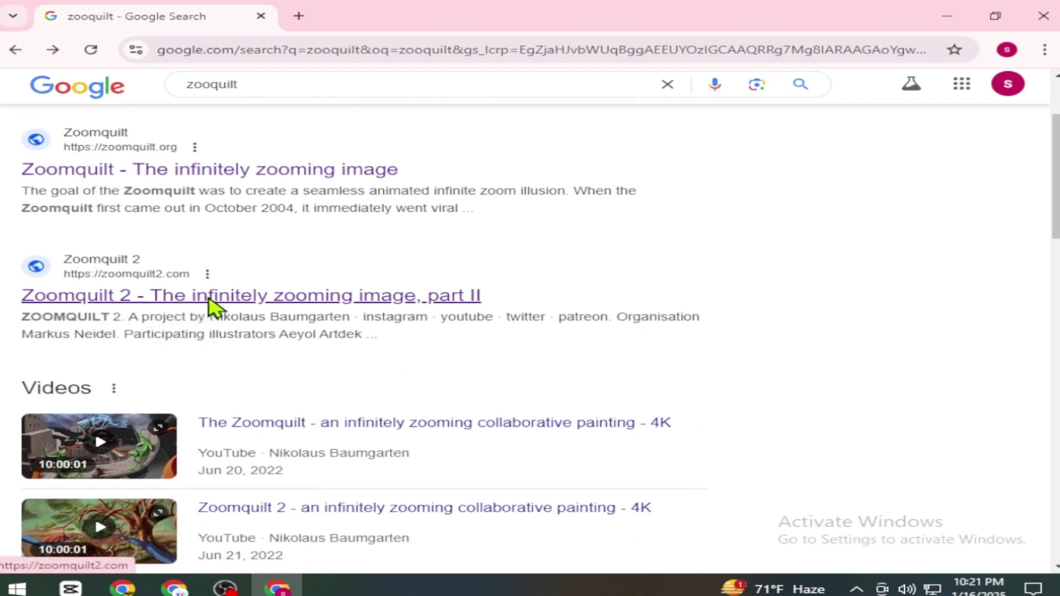
left_click(208, 298)
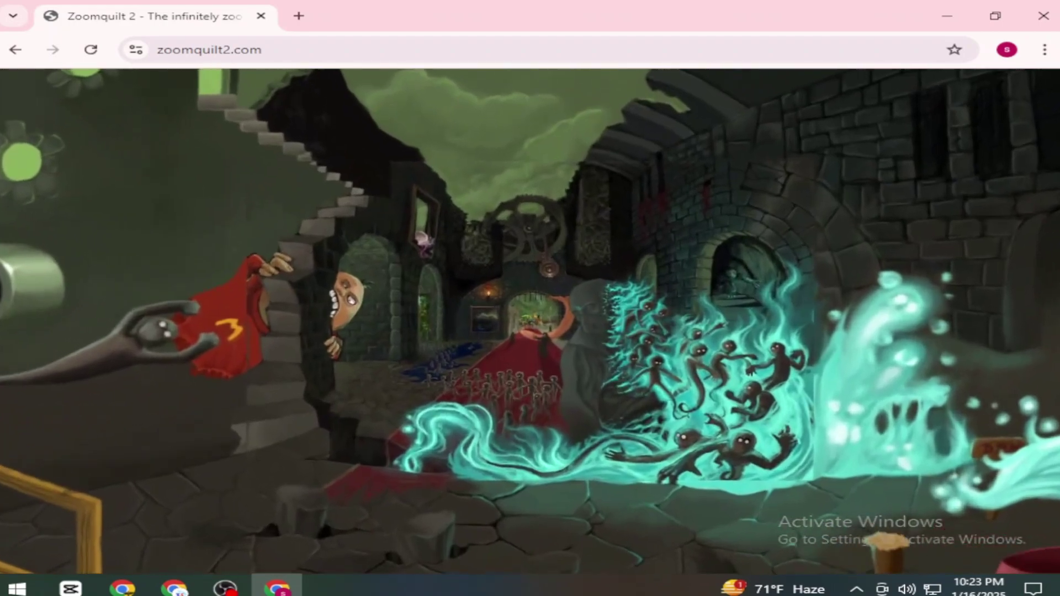
Switch from the browser to CapCut and close the 0116 project that is open there
key("ctrl+t")
left_click(938, 18)
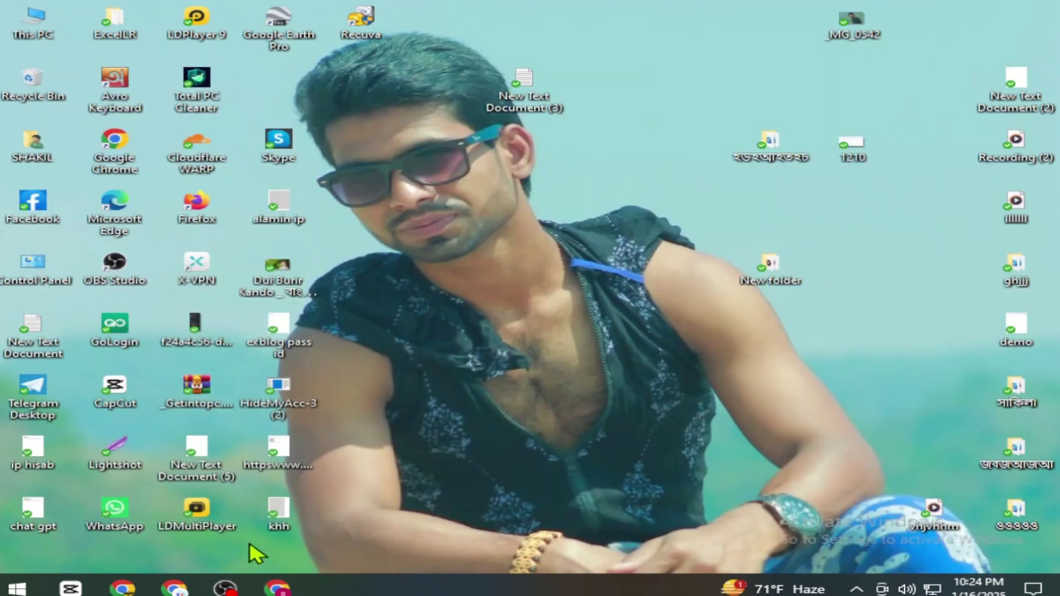
left_click(71, 588)
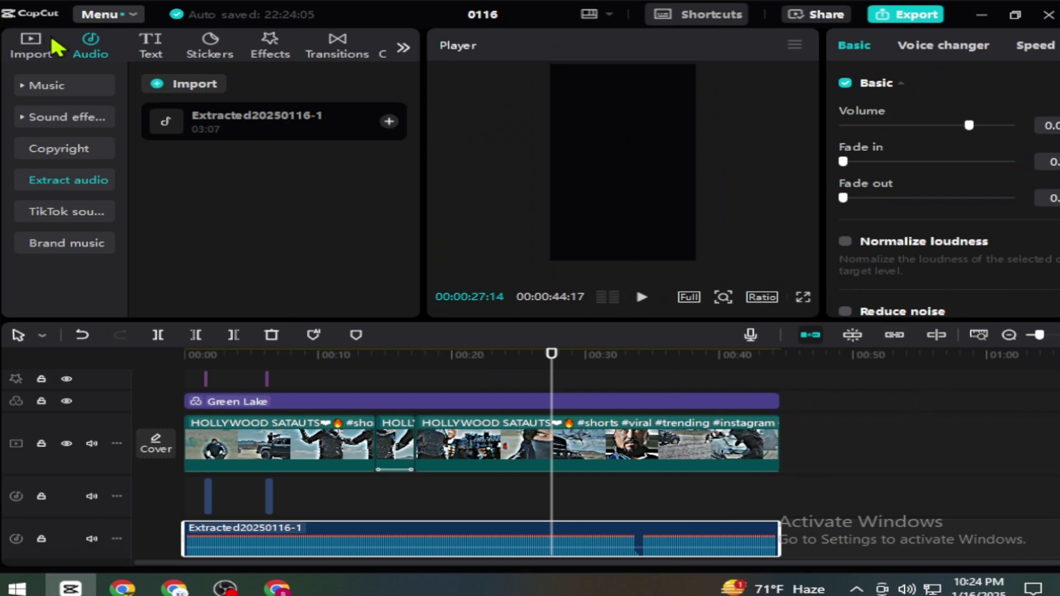
key("alt+F4")
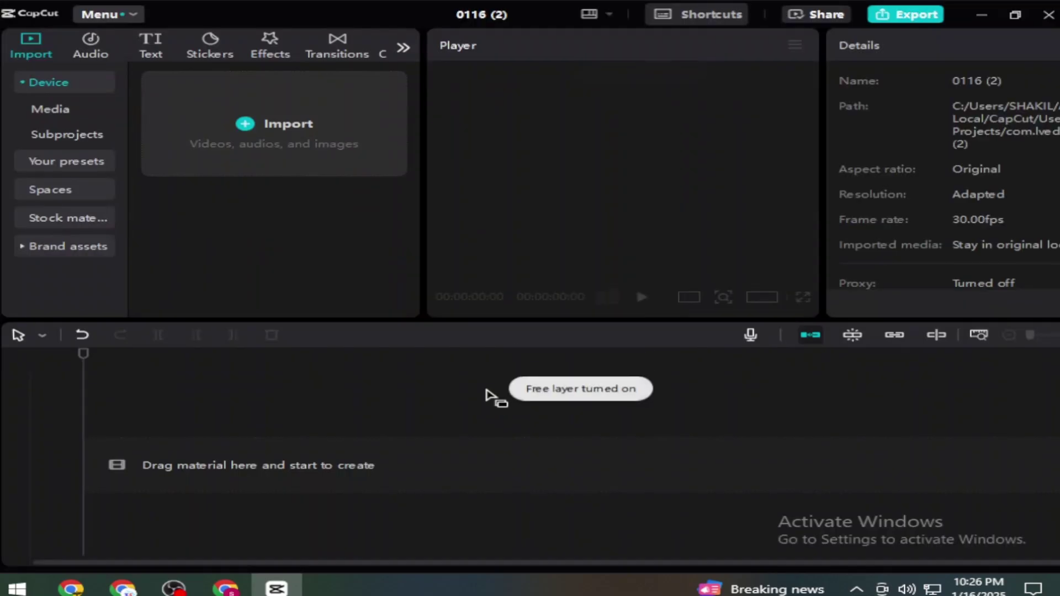
Import the screen recording 2025-01-16_22-17-52.mp4 from the FFOutput folder, add it to the timeline and dismiss the transcoding suggestion
left_click(279, 130)
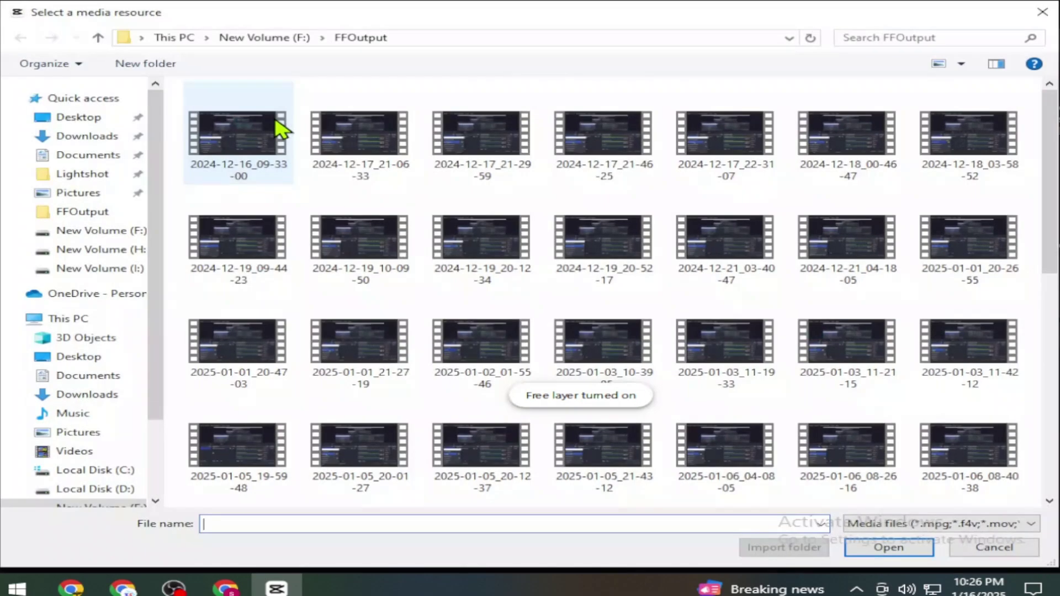
scroll(738, 371, "down", 5)
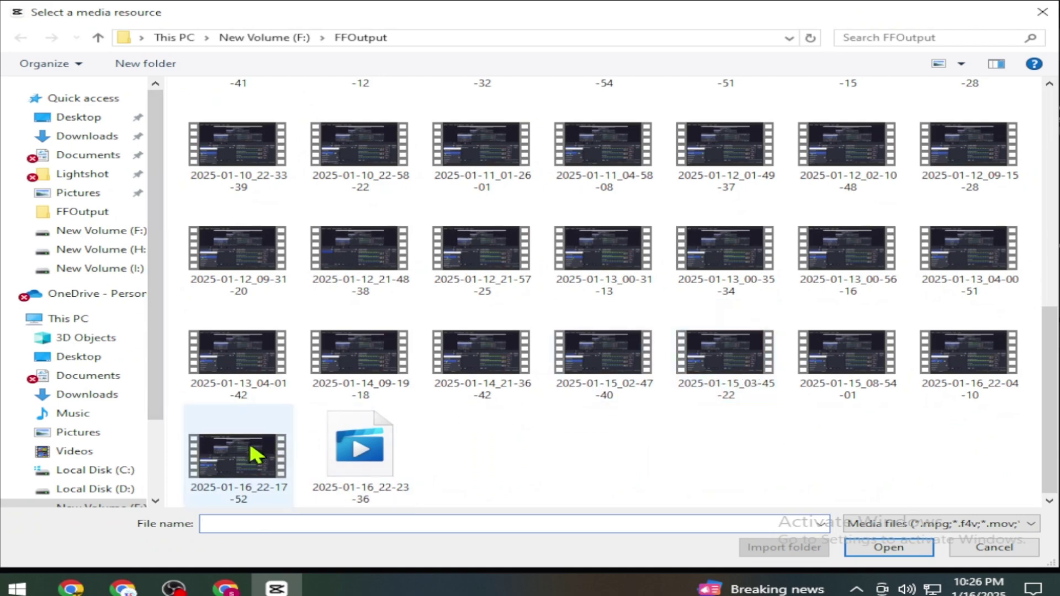
left_click(887, 548)
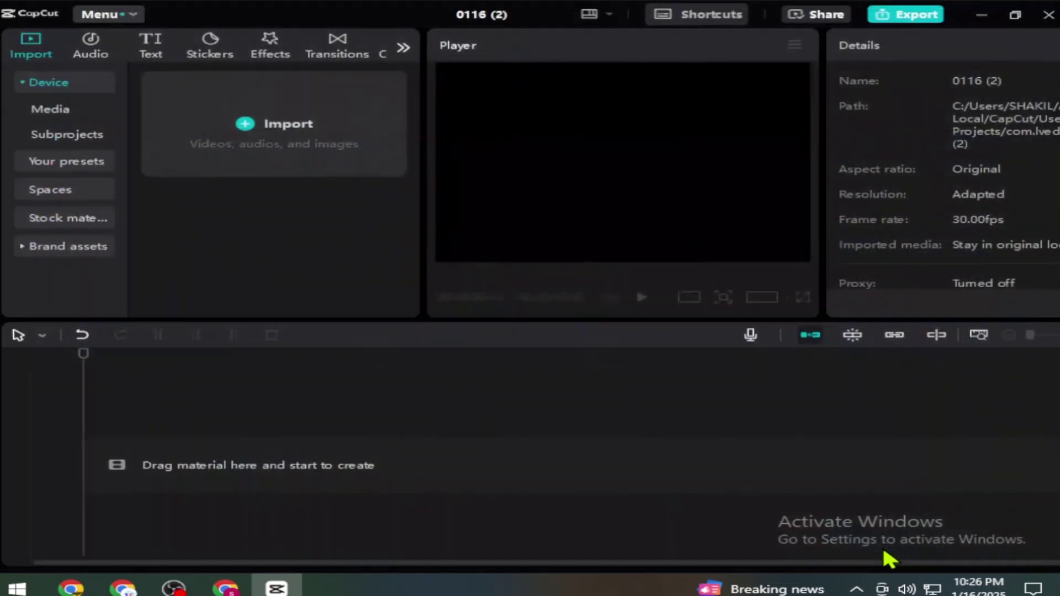
left_click(254, 205)
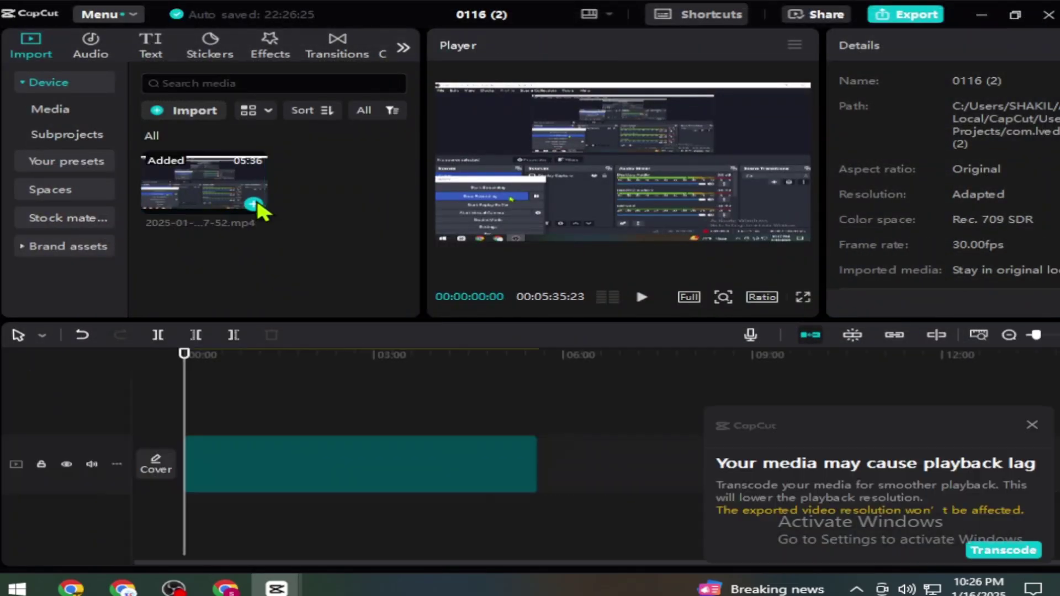
left_click(1032, 425)
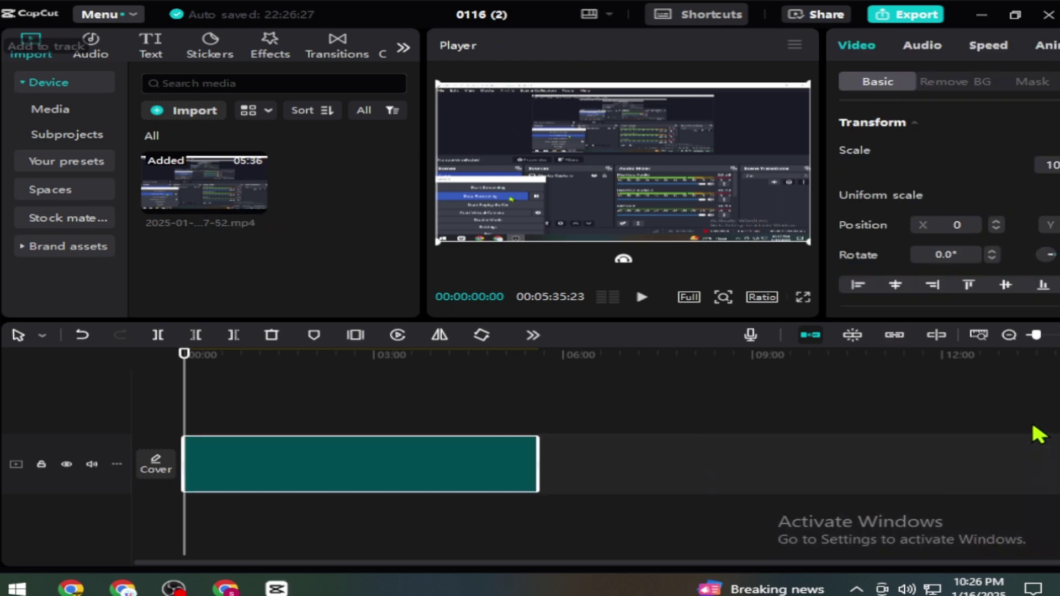
Cut away the opening of the recording up to the point where the Google search results for Zoomquilt are shown
left_click_drag(1036, 334, 1053, 336)
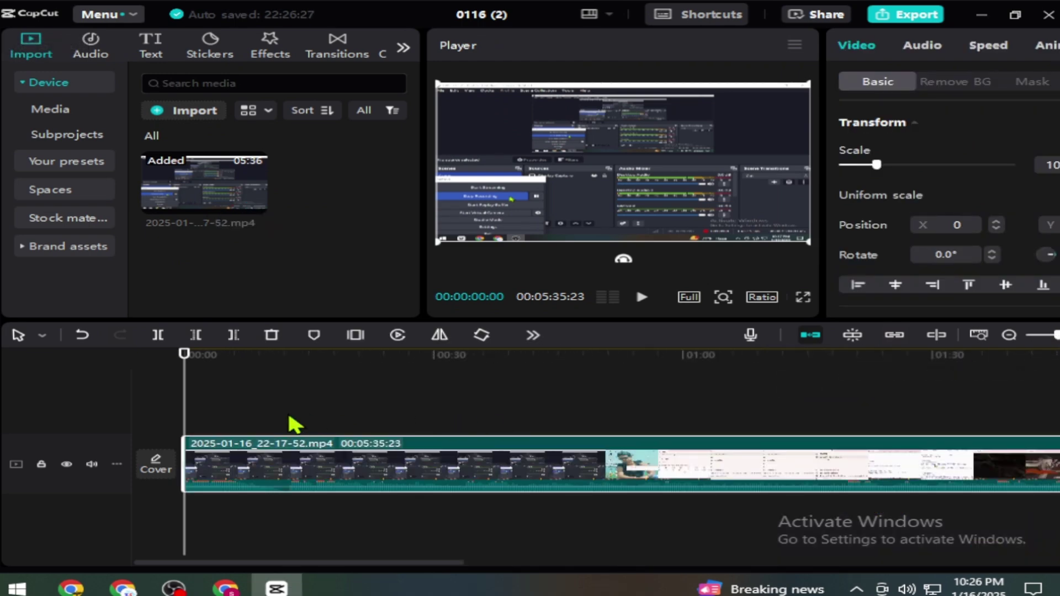
left_click_drag(184, 390, 224, 394)
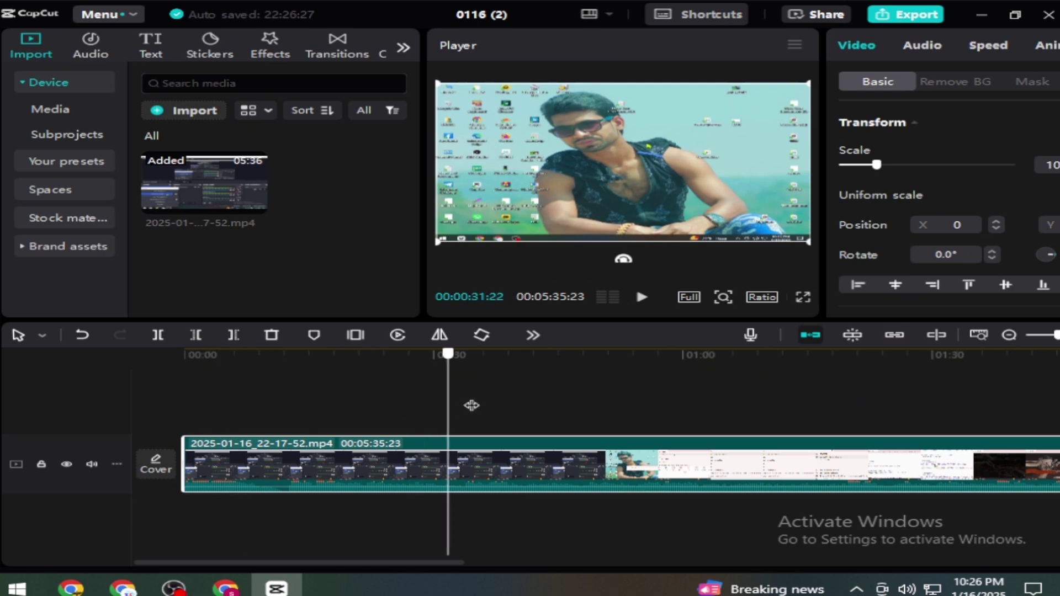
left_click_drag(605, 418, 647, 422)
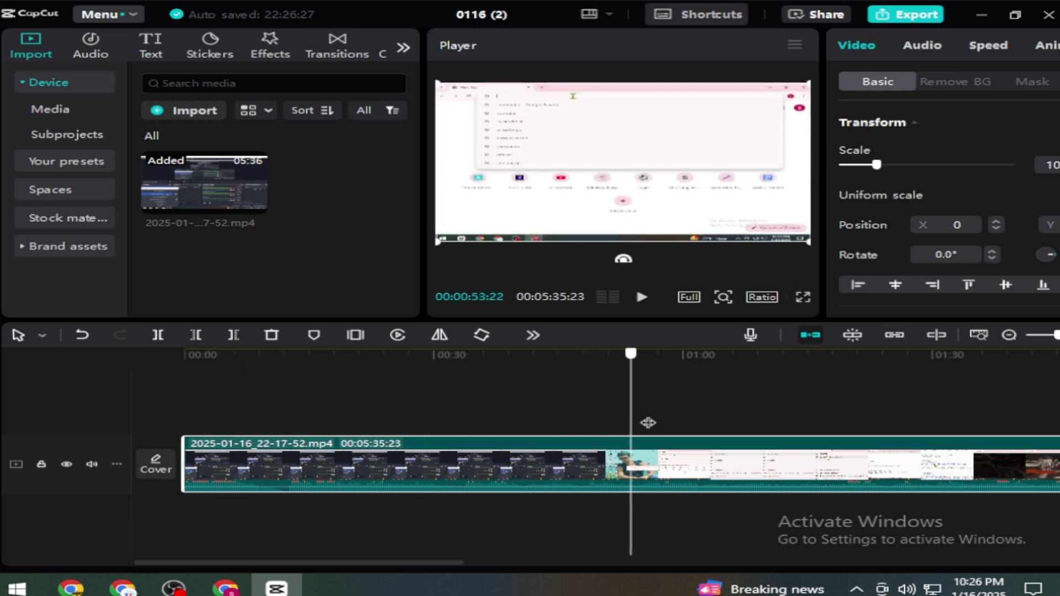
left_click_drag(815, 423, 832, 423)
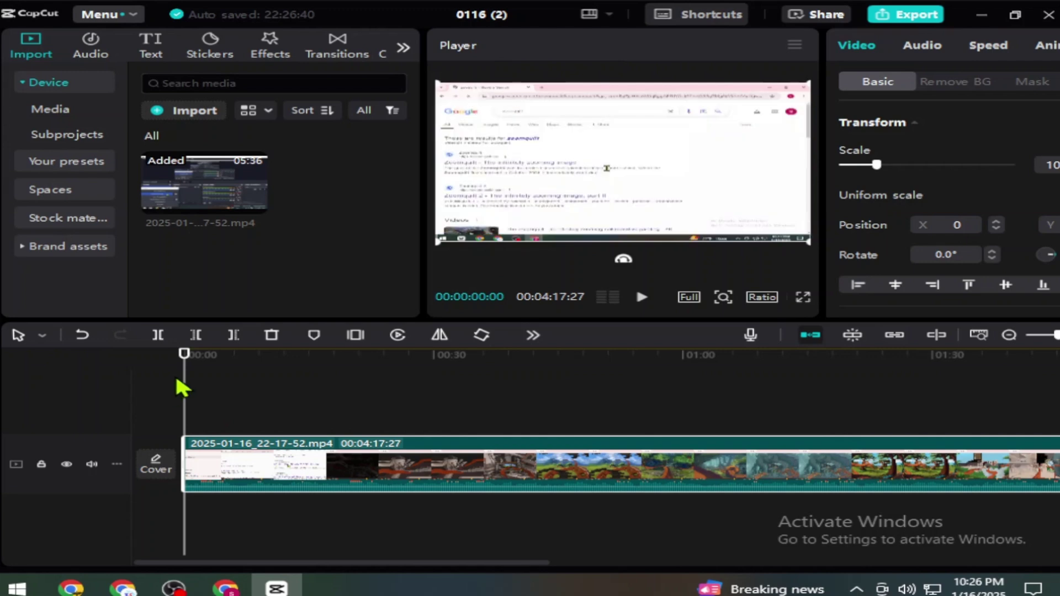
Trim the clip's start again at 00:01:08:04, on the forest scene of the zoom animation, and mute its volume completely
left_click_drag(264, 388, 752, 435)
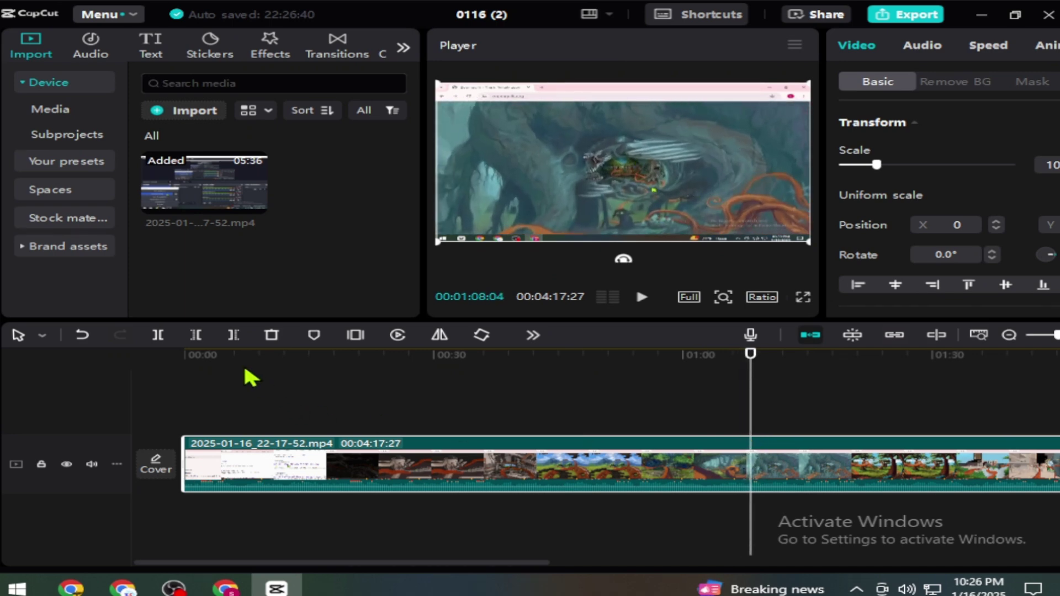
left_click(195, 337)
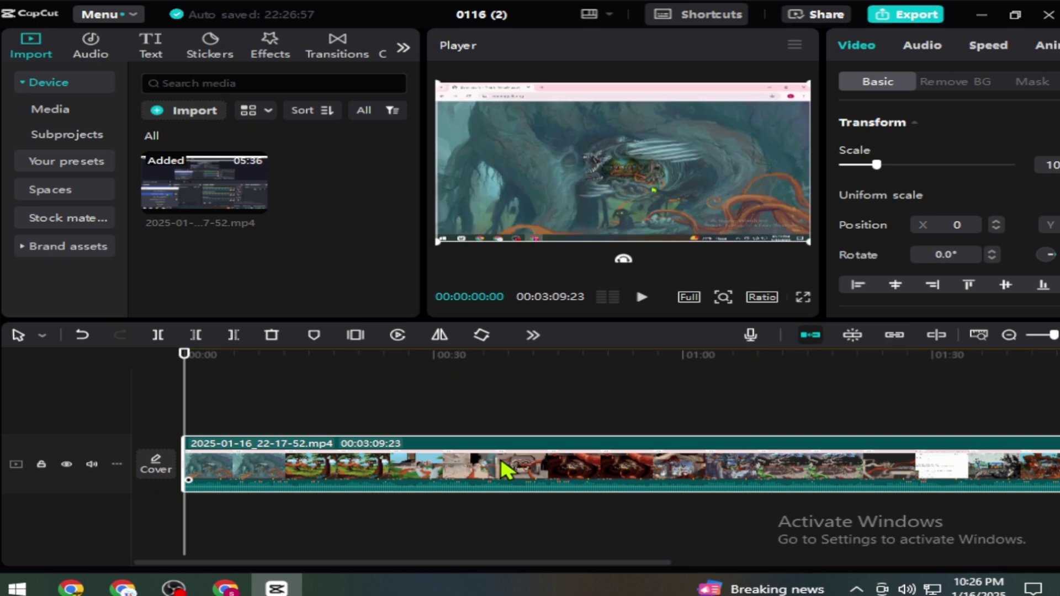
left_click(927, 46)
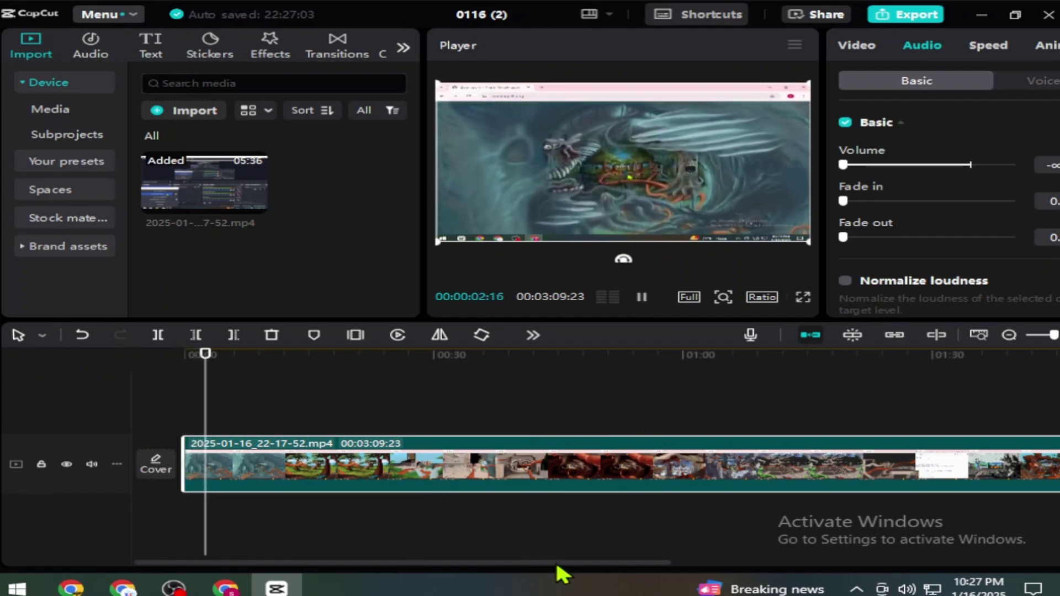
Cut off the end of the clip after 00:03:05:06, while the Zoomquilt 2 animation is still showing
left_click_drag(559, 555, 938, 558)
left_click(743, 399)
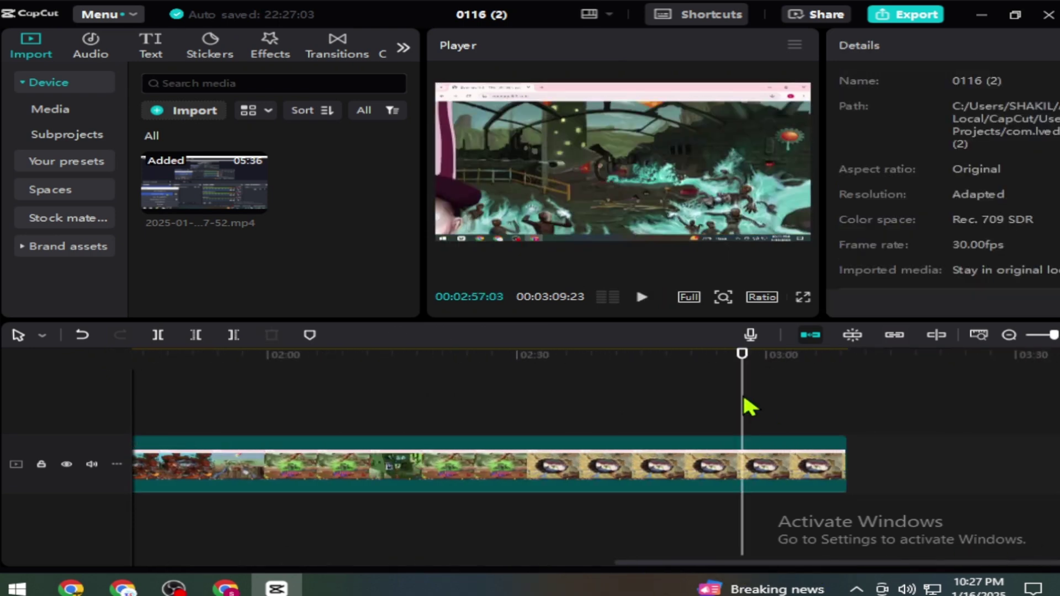
left_click_drag(744, 401, 809, 411)
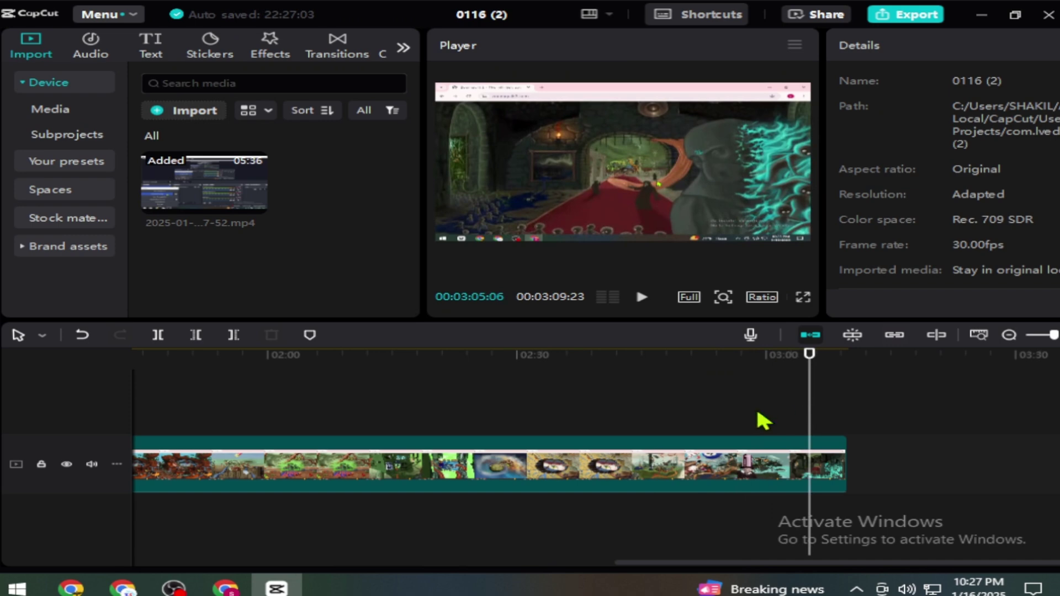
left_click(818, 480)
left_click(234, 339)
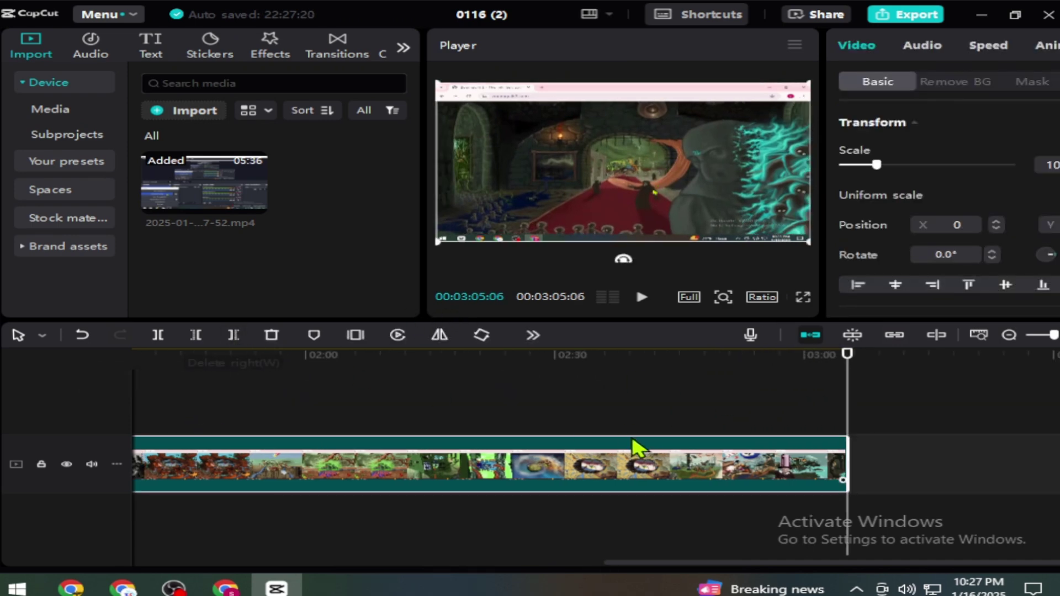
Set the clip's playback speed to 2x and preview it from the beginning in full screen
left_click(988, 45)
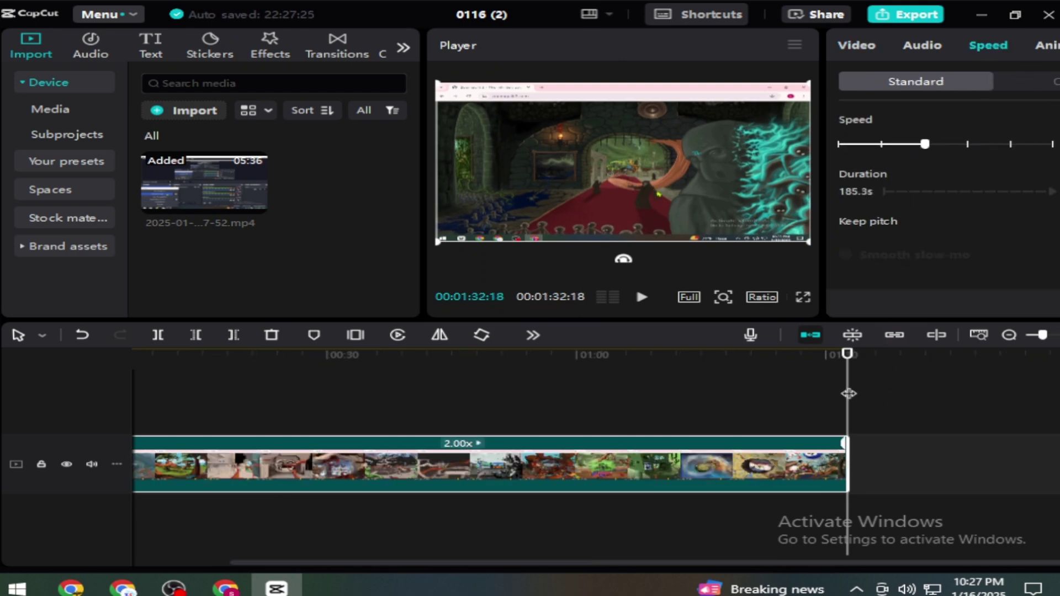
left_click_drag(846, 393, 2, 378)
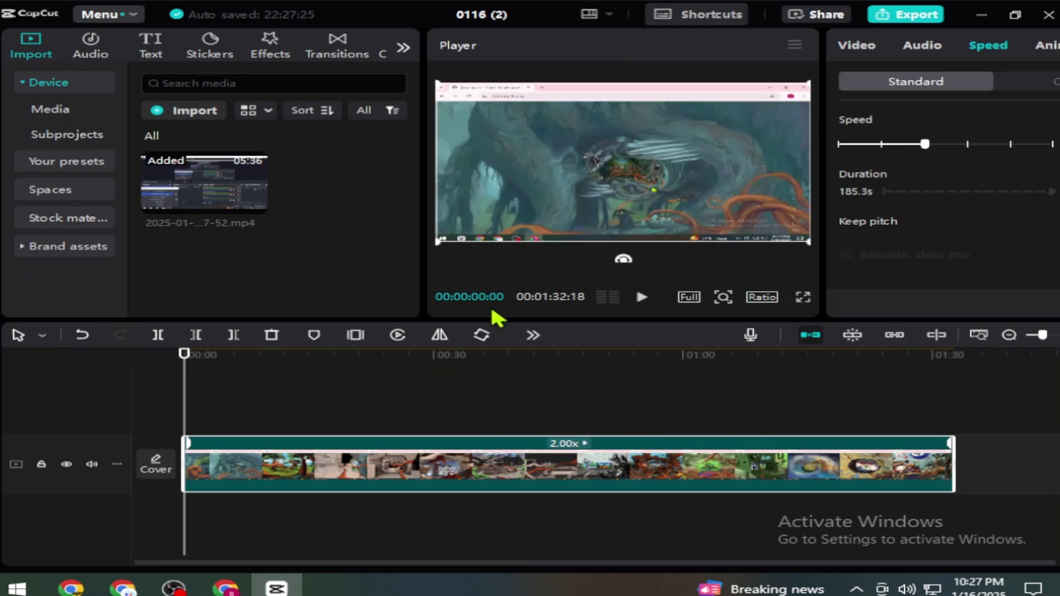
left_click(802, 298)
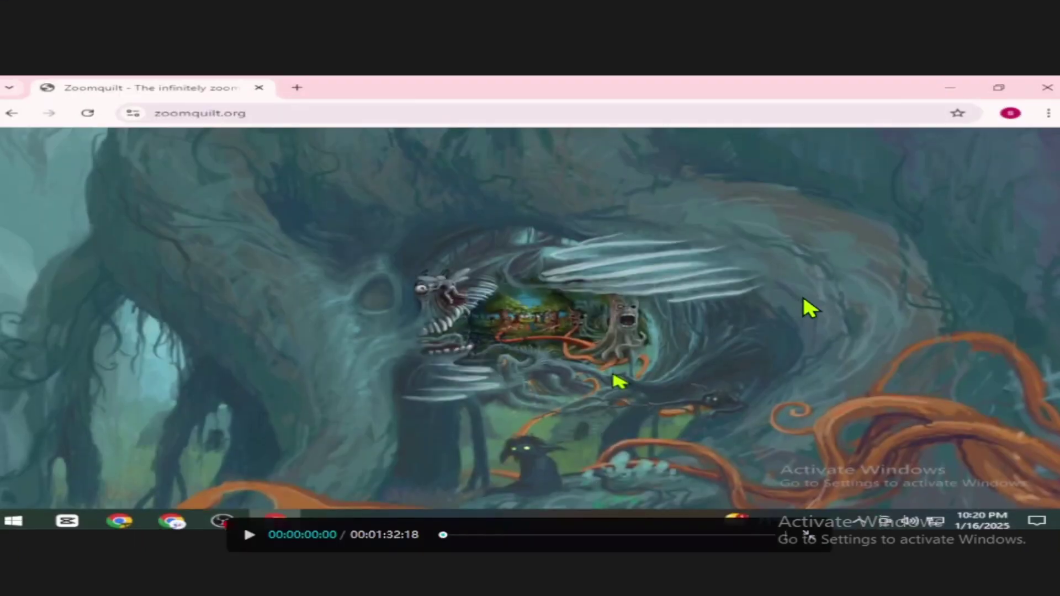
left_click(249, 535)
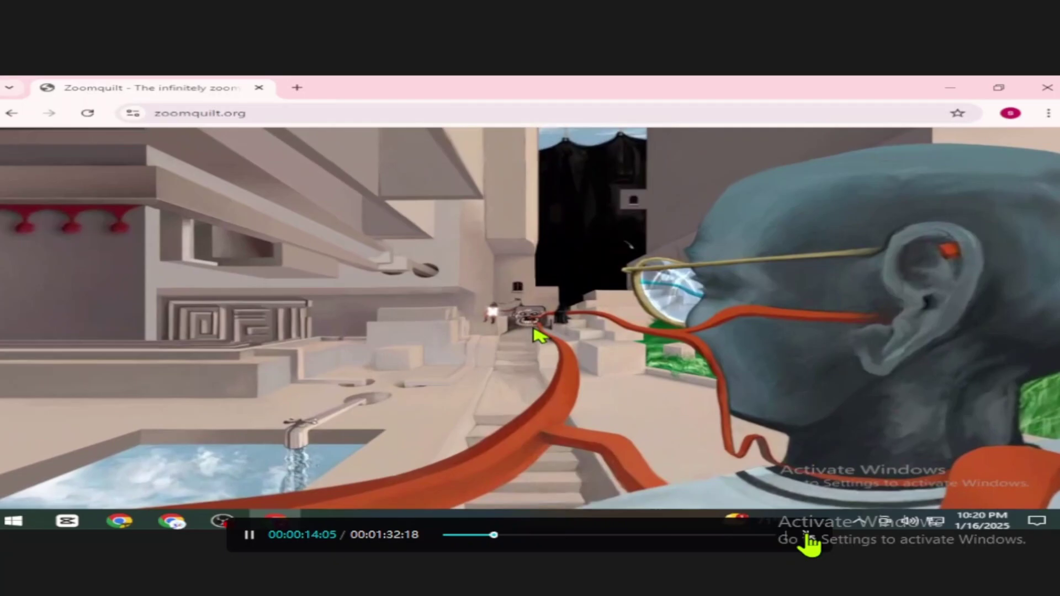
left_click(805, 536)
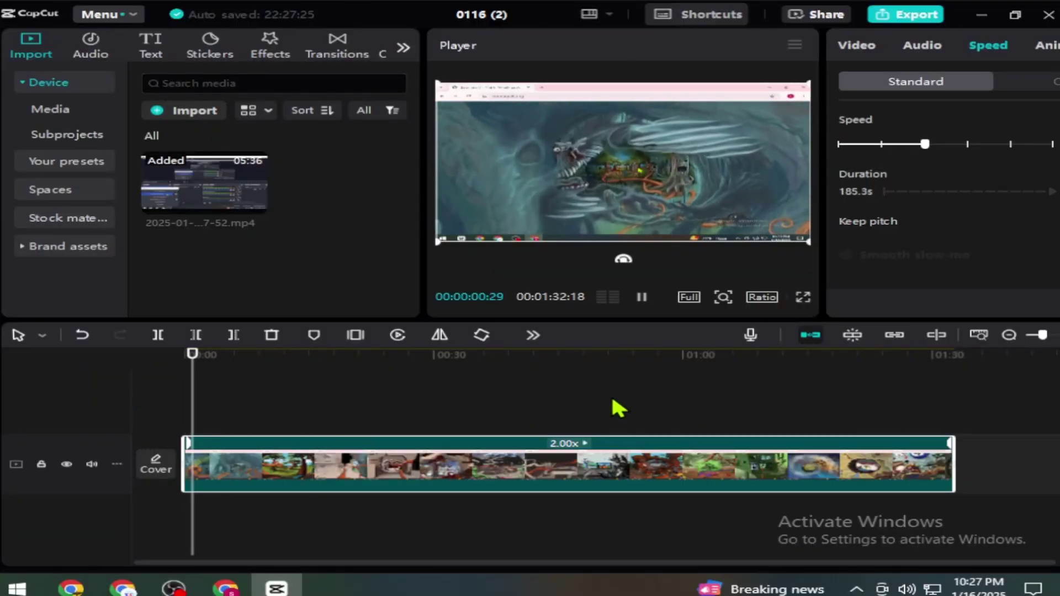
Scale the clip up so the browser bars and taskbar fall outside the frame, and check the framing along the timeline
key("space")
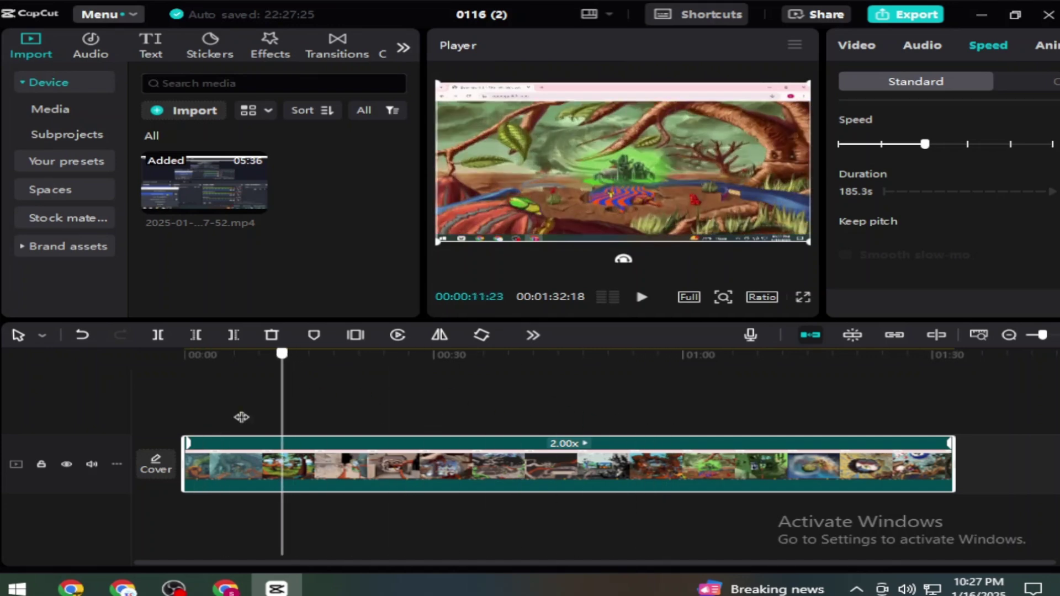
left_click(171, 414)
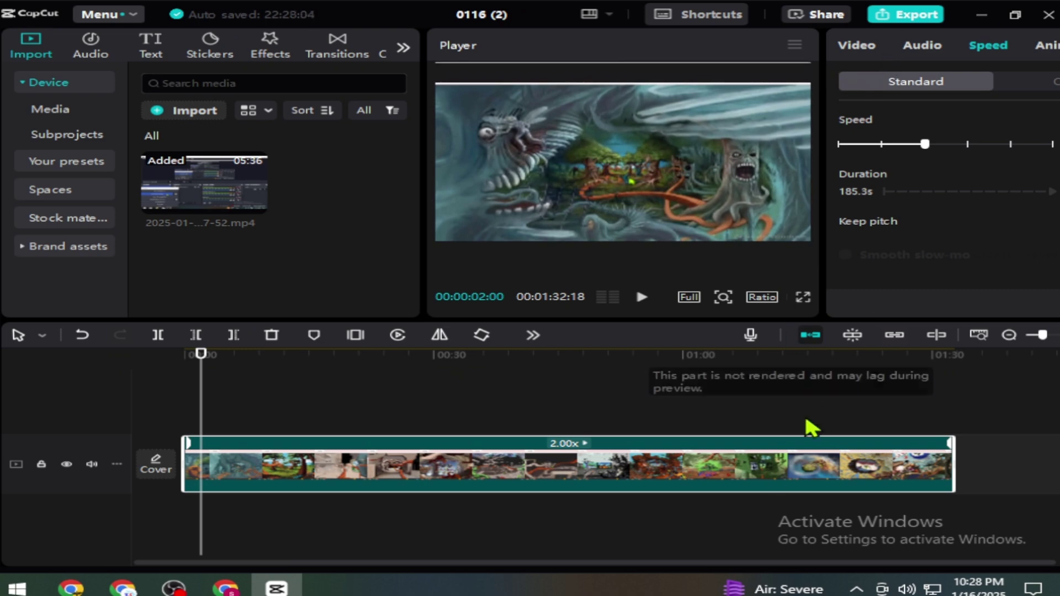
left_click(381, 422)
left_click(359, 389)
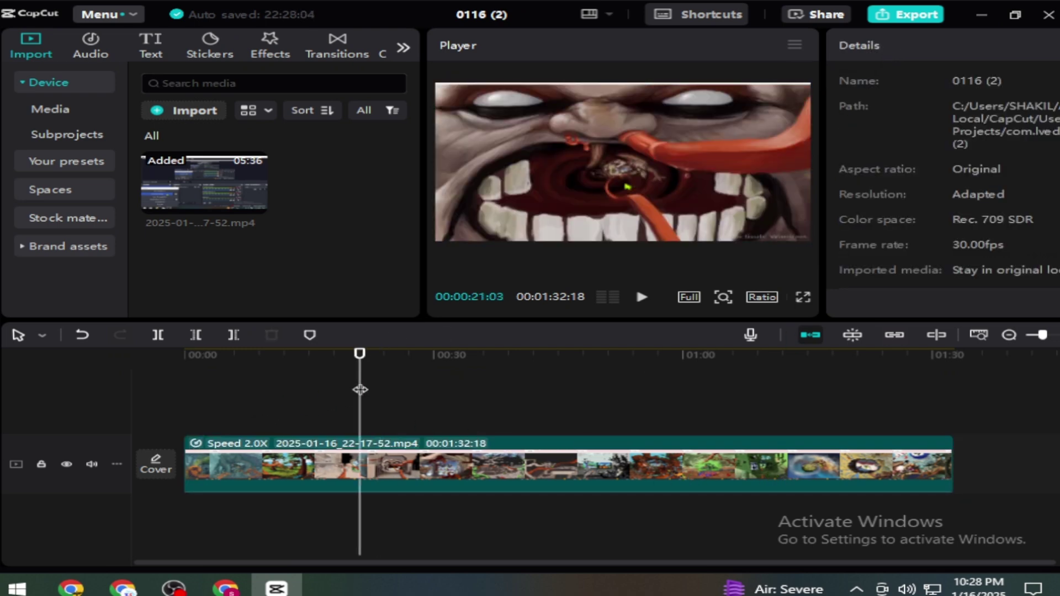
left_click_drag(222, 389, 25, 389)
Shift the enlarged clip slightly upward in the frame to hide the strip along its upper edge, and preview the whole clip
left_click(636, 190)
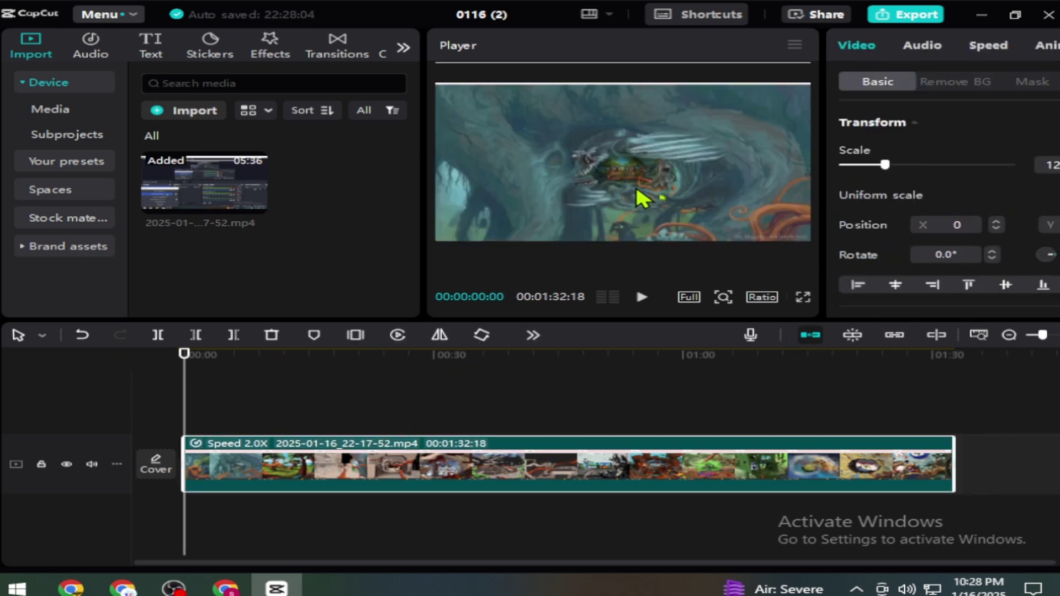
left_click_drag(640, 196, 644, 189)
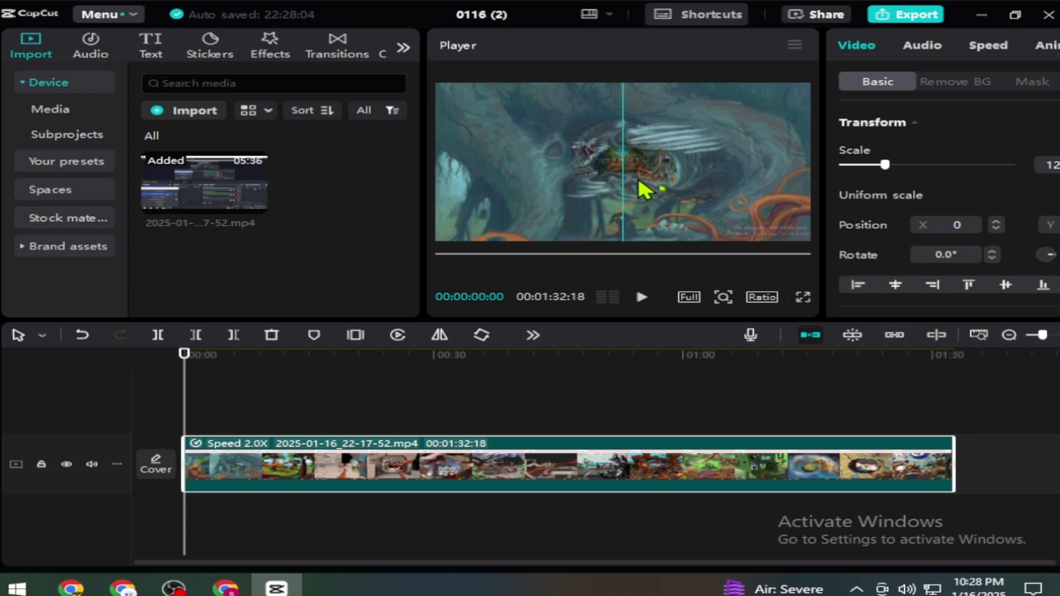
key("space")
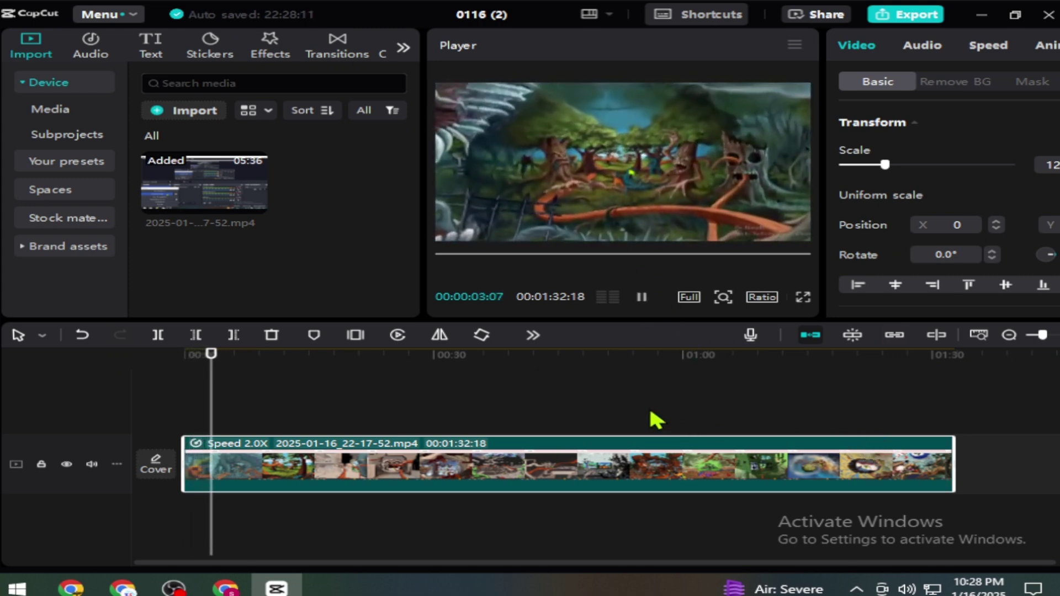
left_click_drag(307, 398, 913, 470)
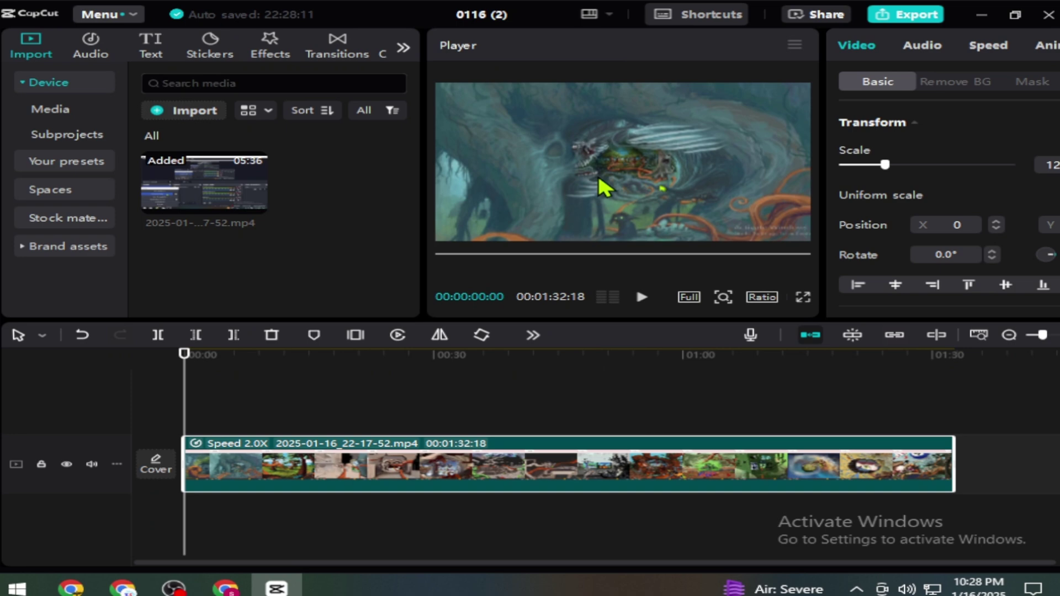
Try a slightly lower position for the enlarged clip in the frame and shift it back up
left_click_drag(721, 206, 722, 214)
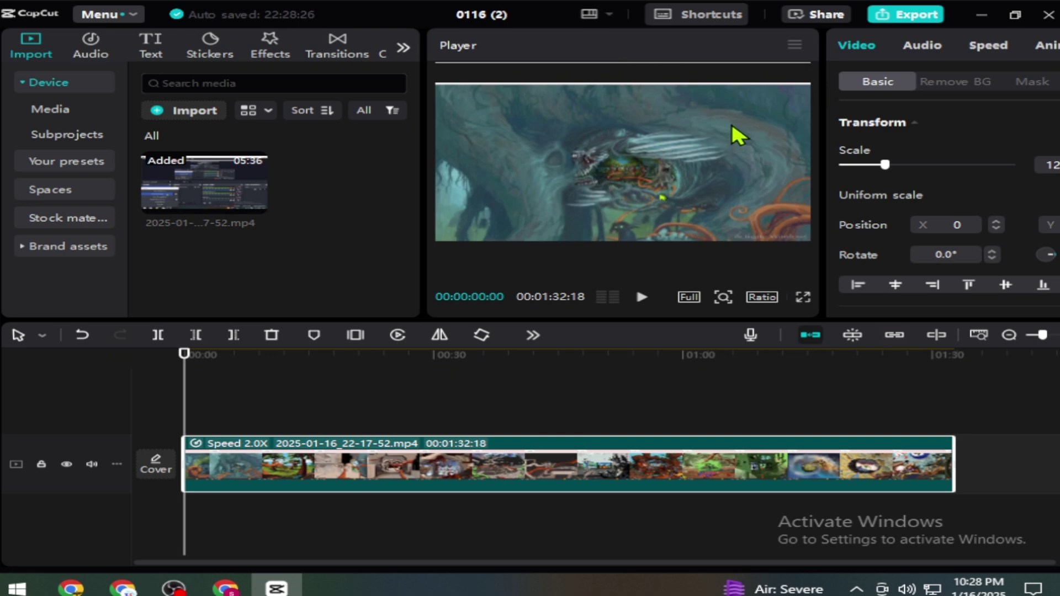
left_click_drag(738, 135, 742, 131)
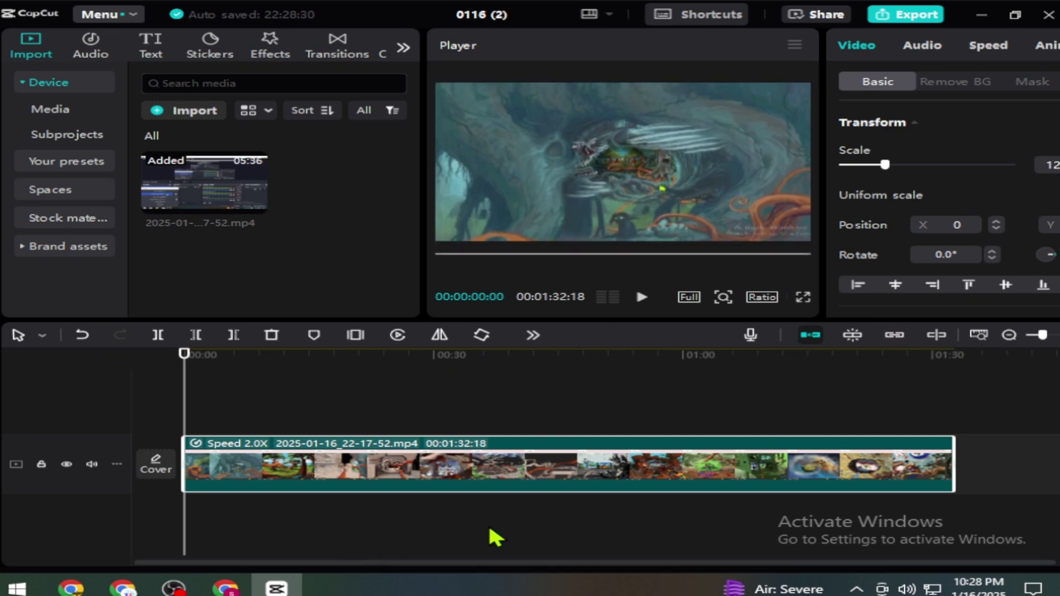
Import the file Manifest It (Instrumental) - NEFFEX from the Downloads folder as extracted audio
left_click(94, 47)
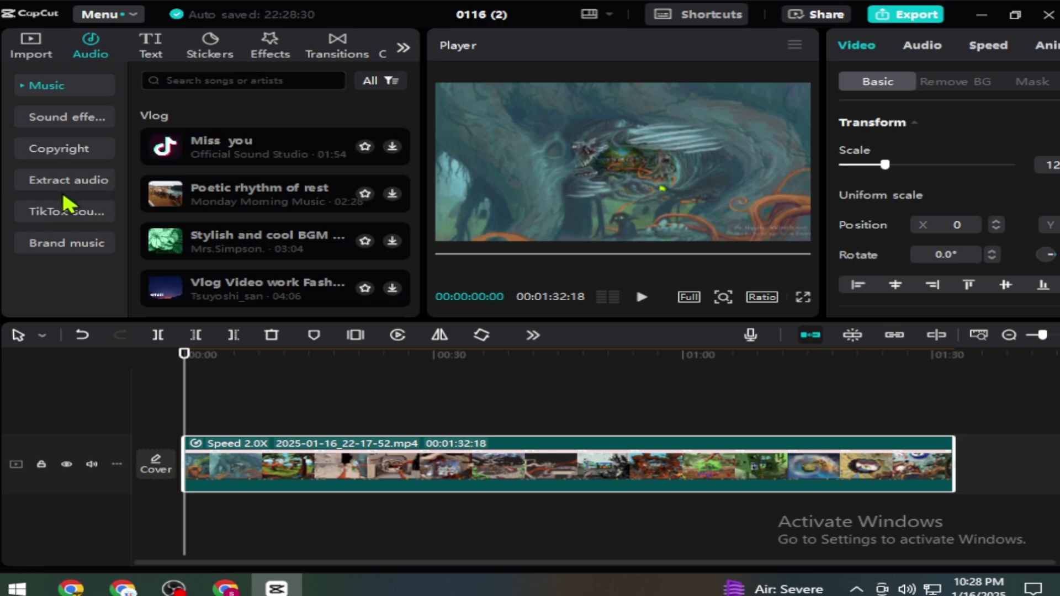
left_click(83, 190)
left_click(271, 208)
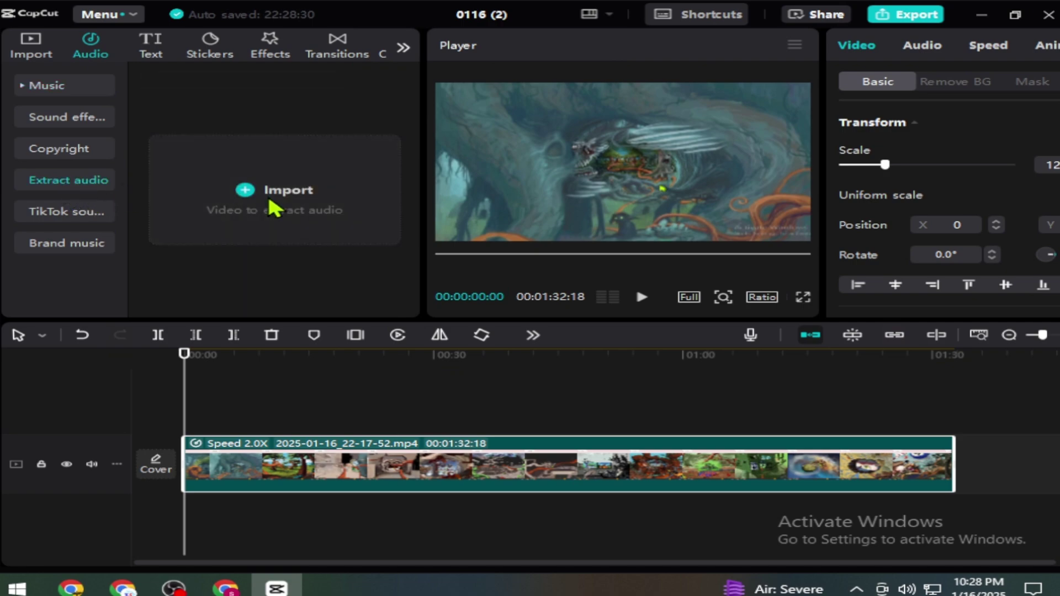
left_click_drag(1051, 133, 1051, 348)
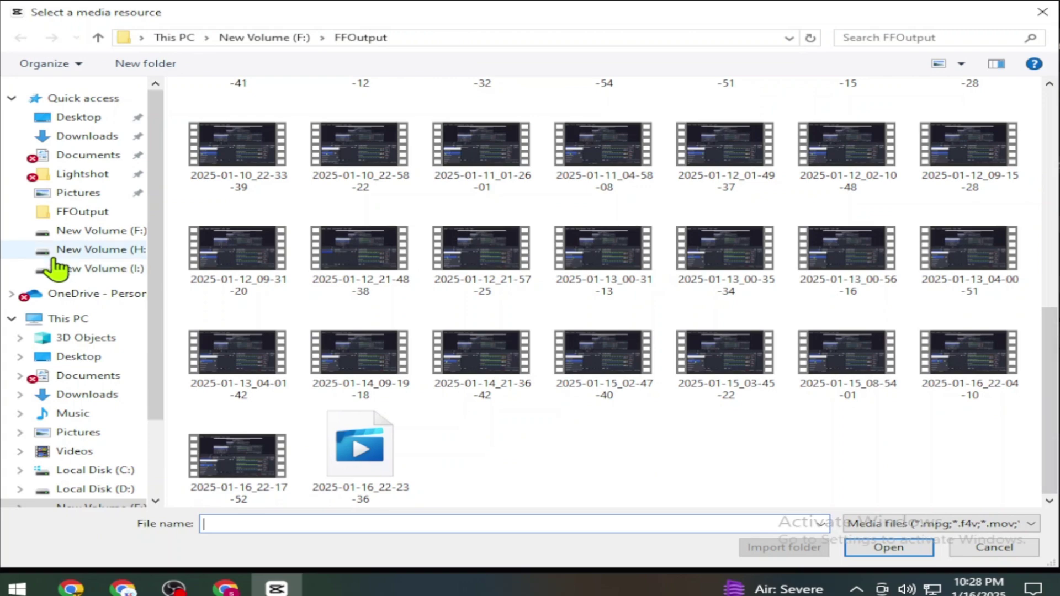
left_click(88, 136)
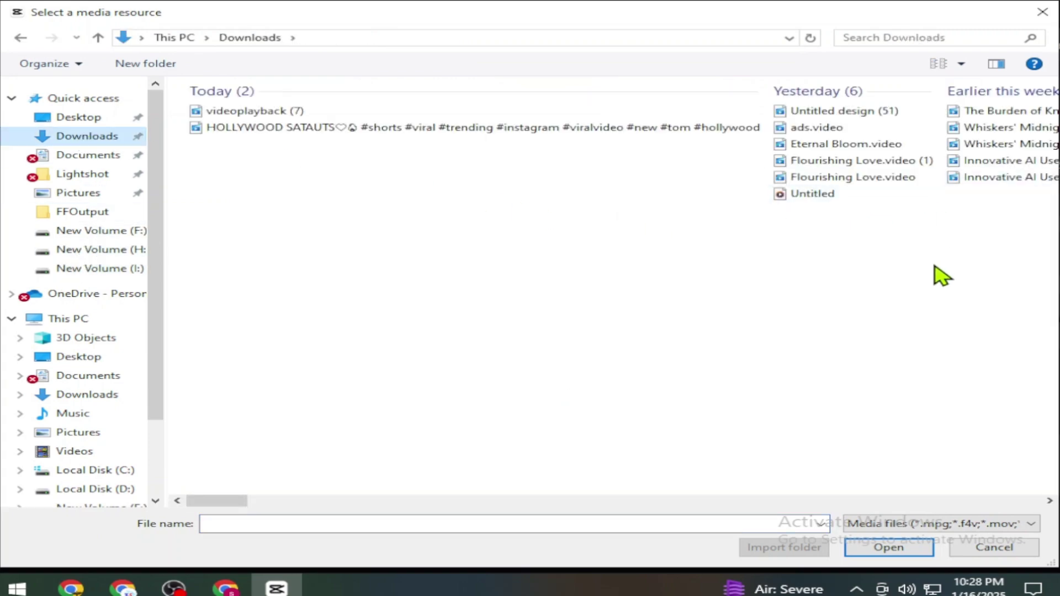
scroll(941, 279, "down", 5)
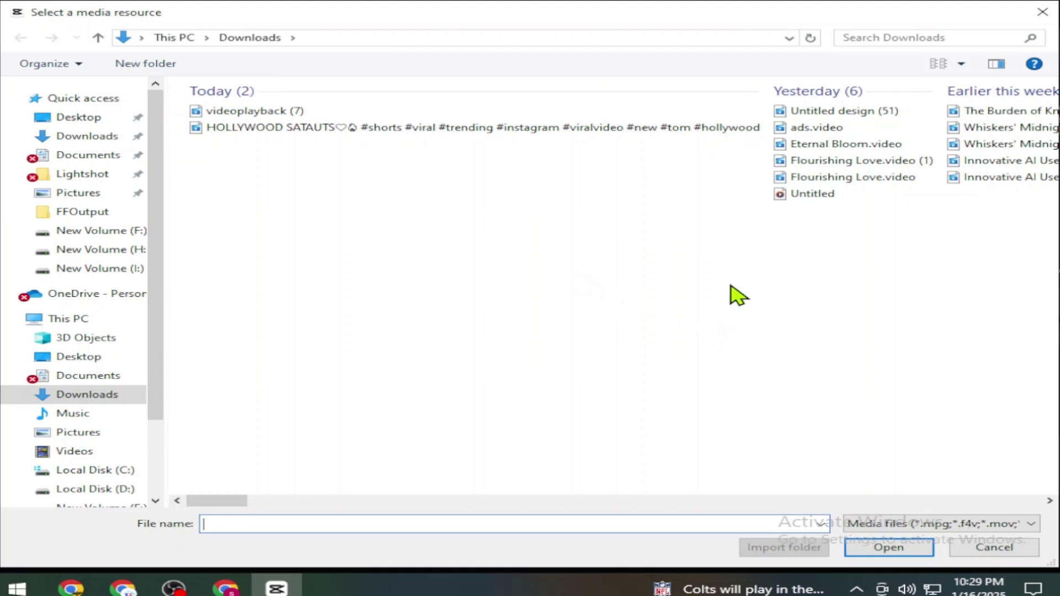
scroll(901, 293, "down", 5)
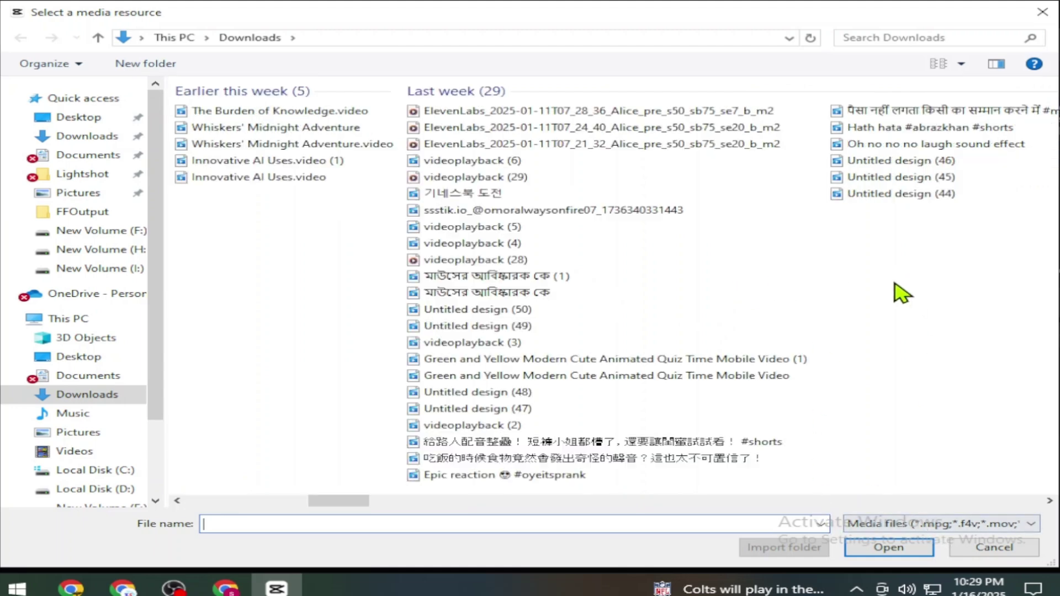
scroll(891, 296, "down", 8)
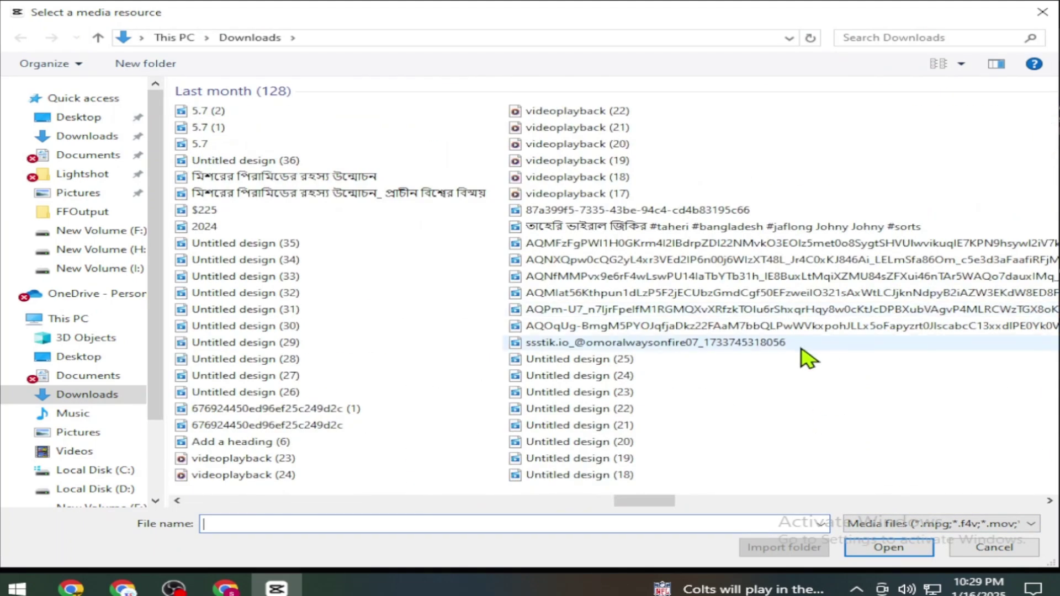
scroll(778, 353, "down", 5)
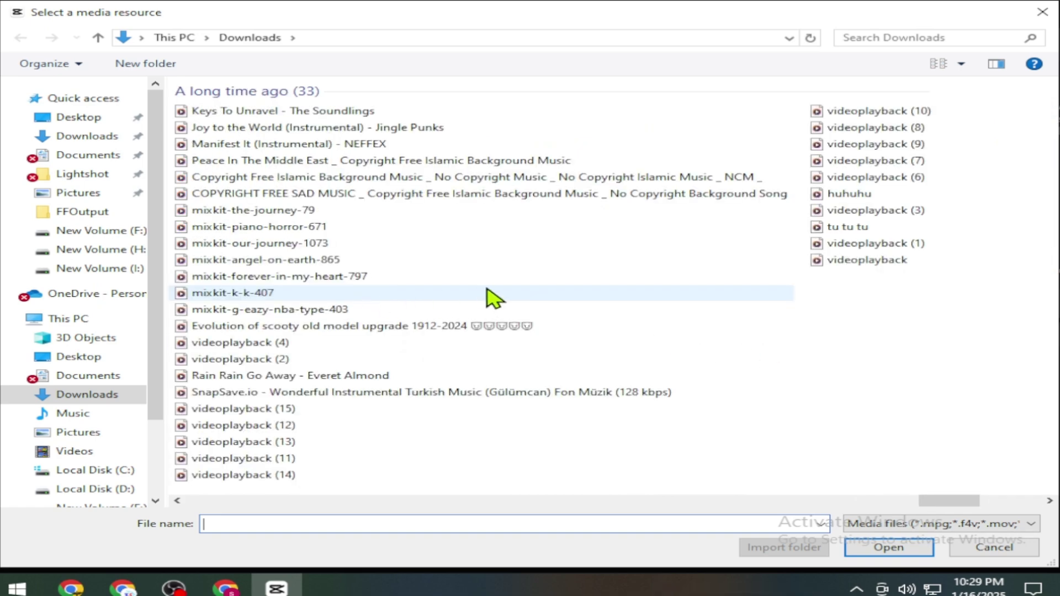
left_click(367, 154)
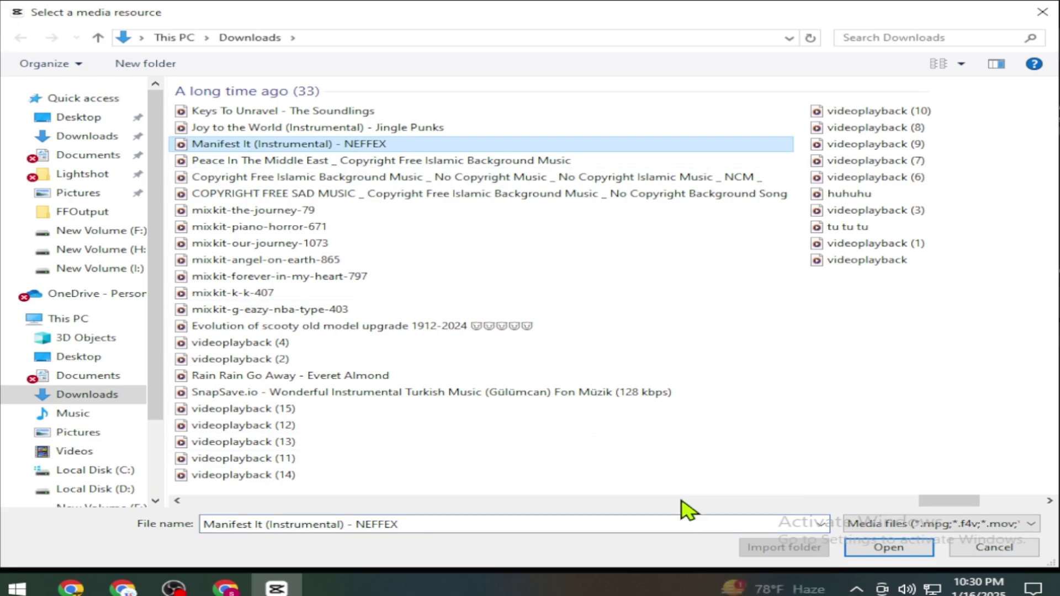
left_click(902, 546)
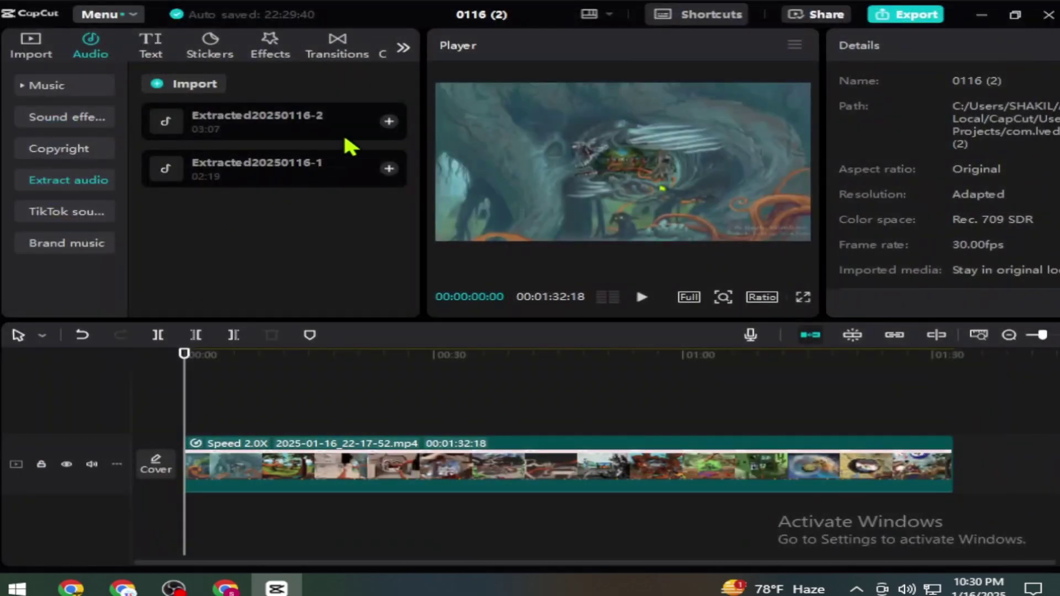
Add the 03:07 extracted audio to the timeline below the video and play it from the beginning
left_click(389, 122)
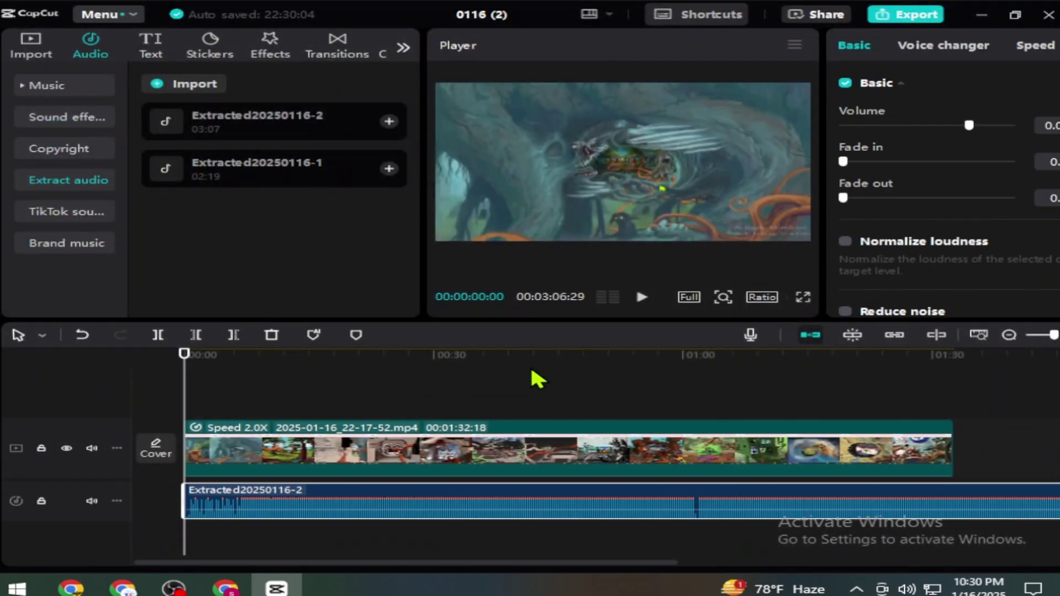
key("space")
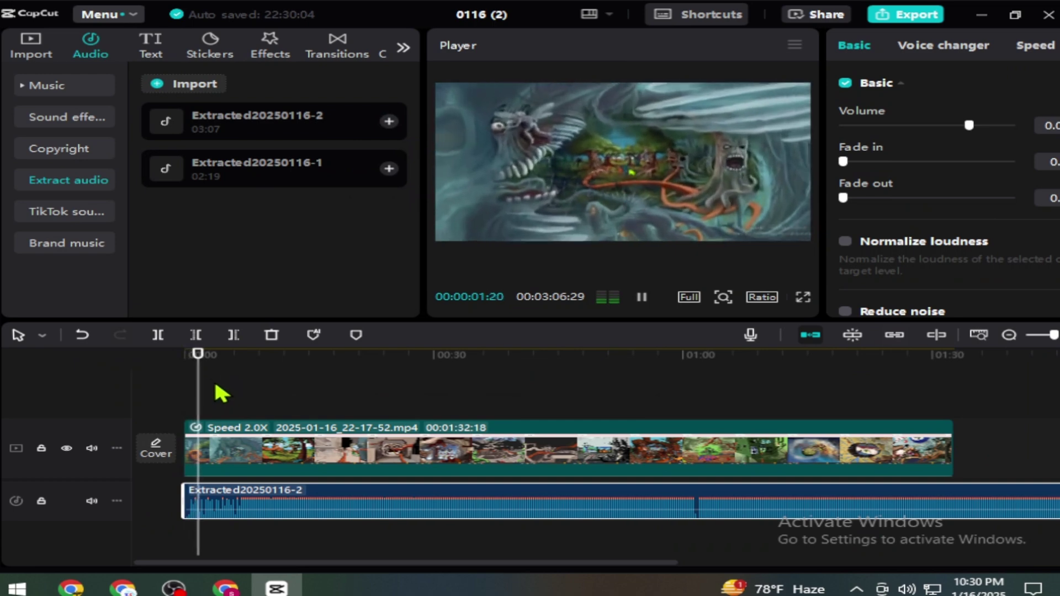
Cut off the audio before 00:00:06:13 and shift the remaining part back to the start of the timeline
left_click_drag(200, 360, 237, 390)
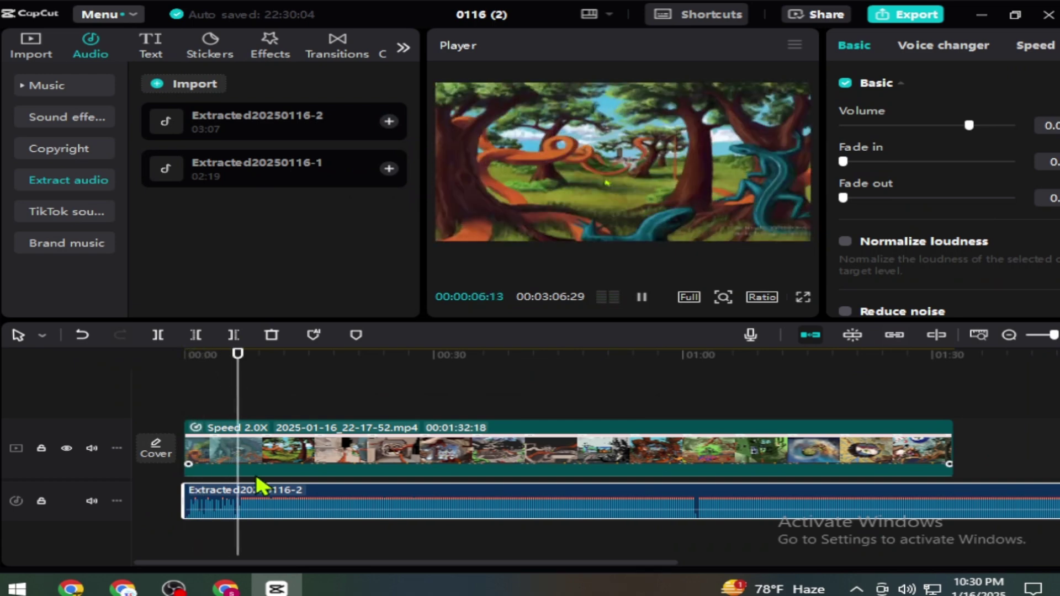
left_click(196, 335)
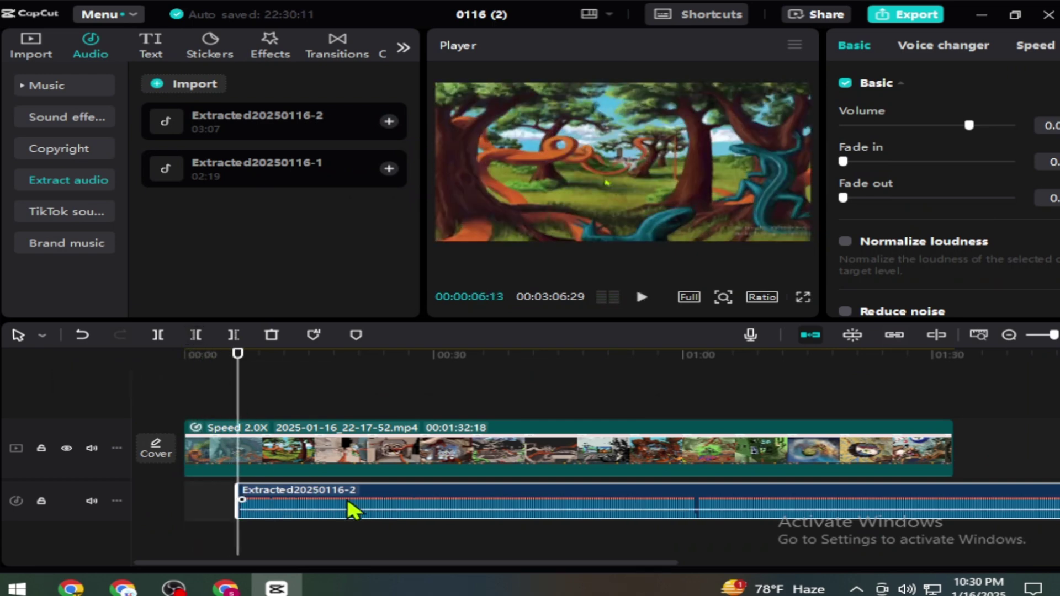
left_click_drag(350, 504, 272, 504)
left_click_drag(232, 375, 185, 375)
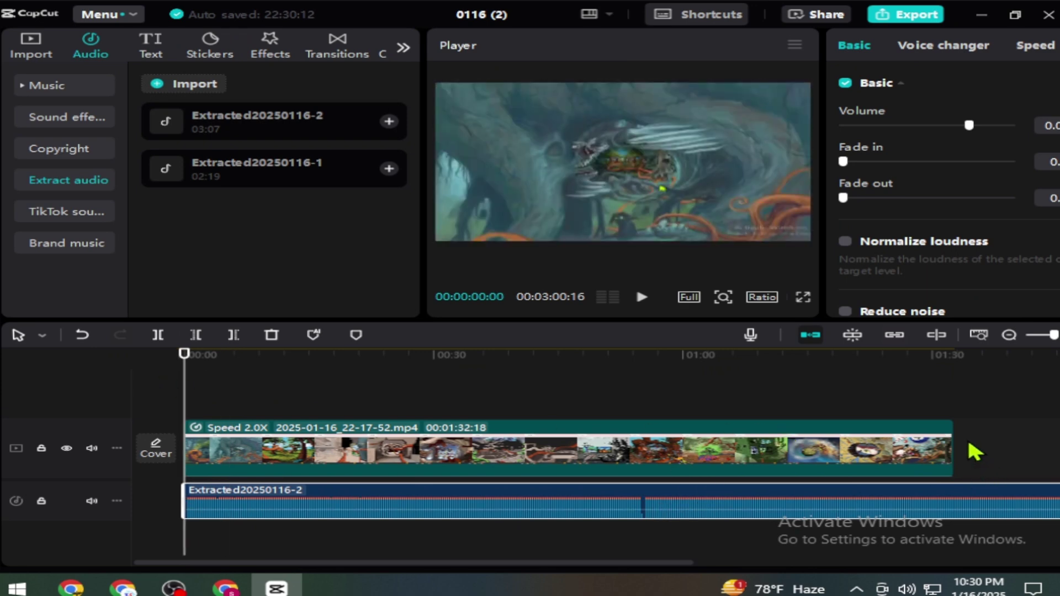
Cut off the end of the audio at 00:01:32:16, where the video clip ends
left_click(953, 414)
left_click(971, 497)
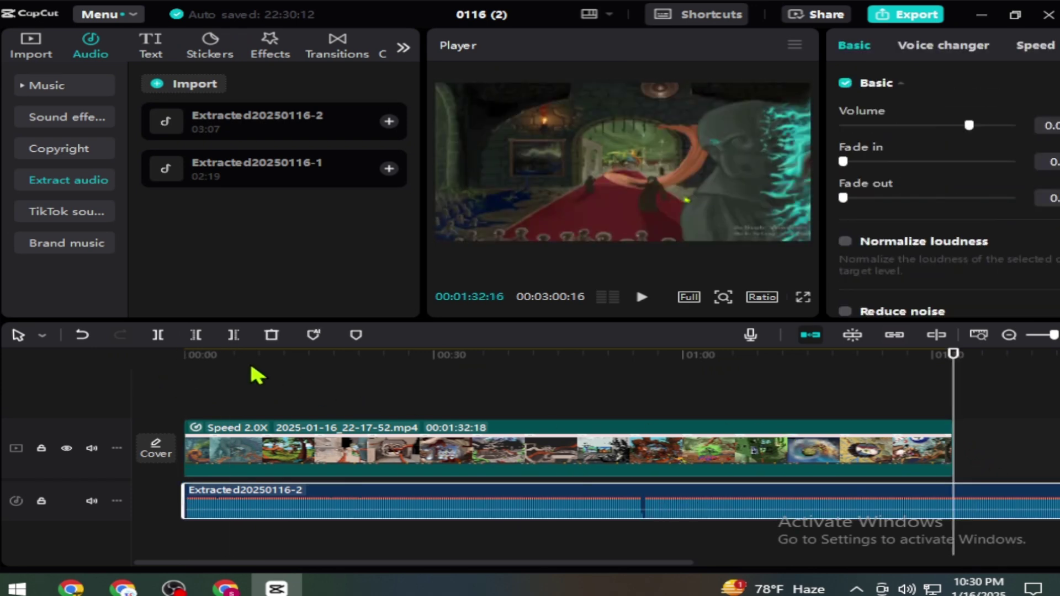
left_click(234, 335)
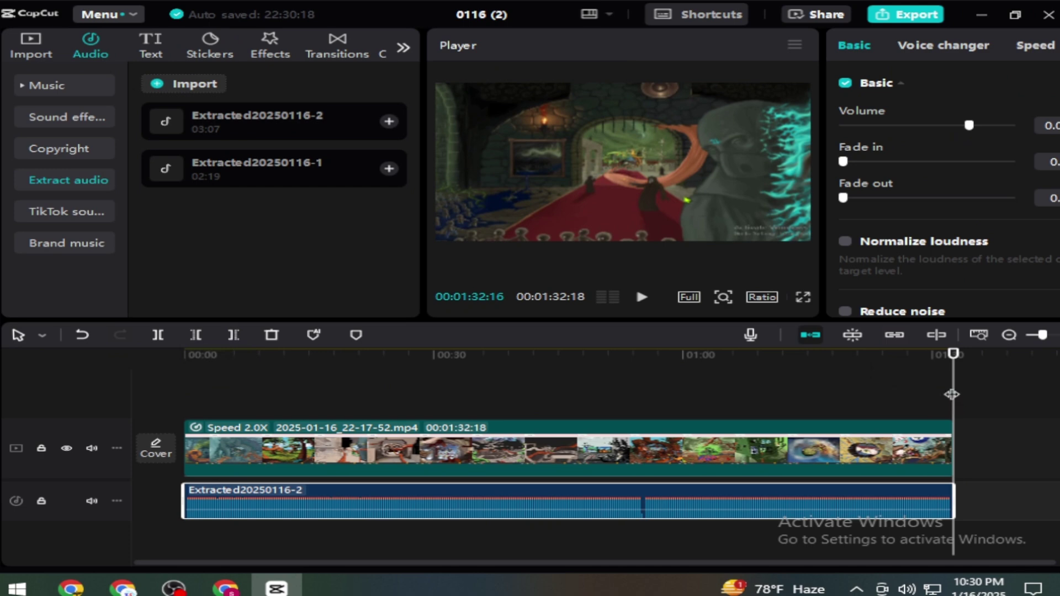
Add a custom adjustment layer at the start of the timeline and extend it over about the first 23 seconds
left_click_drag(951, 394, 18, 381)
left_click(312, 458)
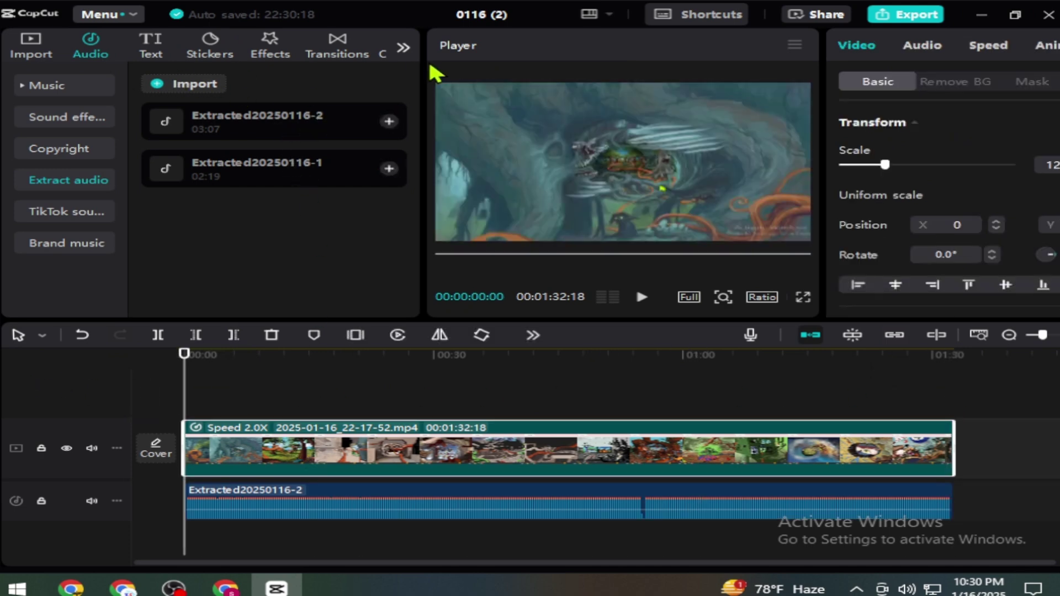
left_click(402, 48)
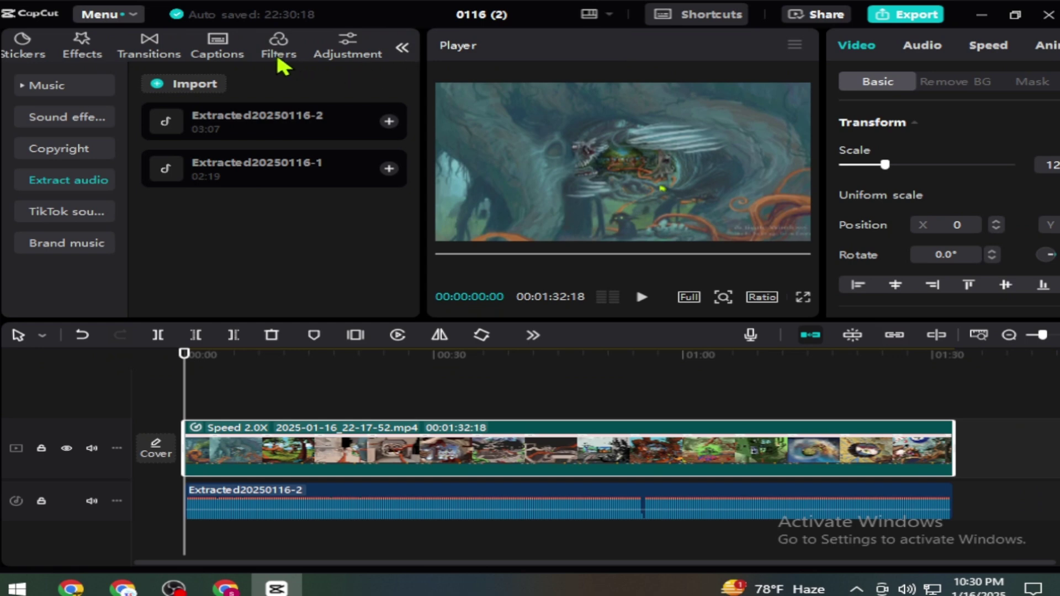
left_click(338, 55)
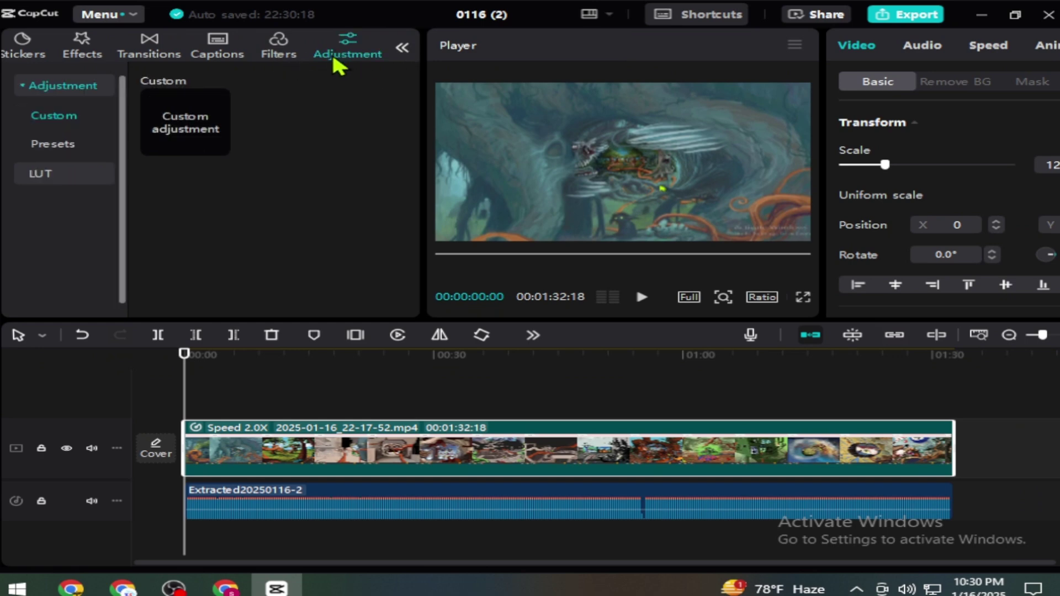
left_click(216, 147)
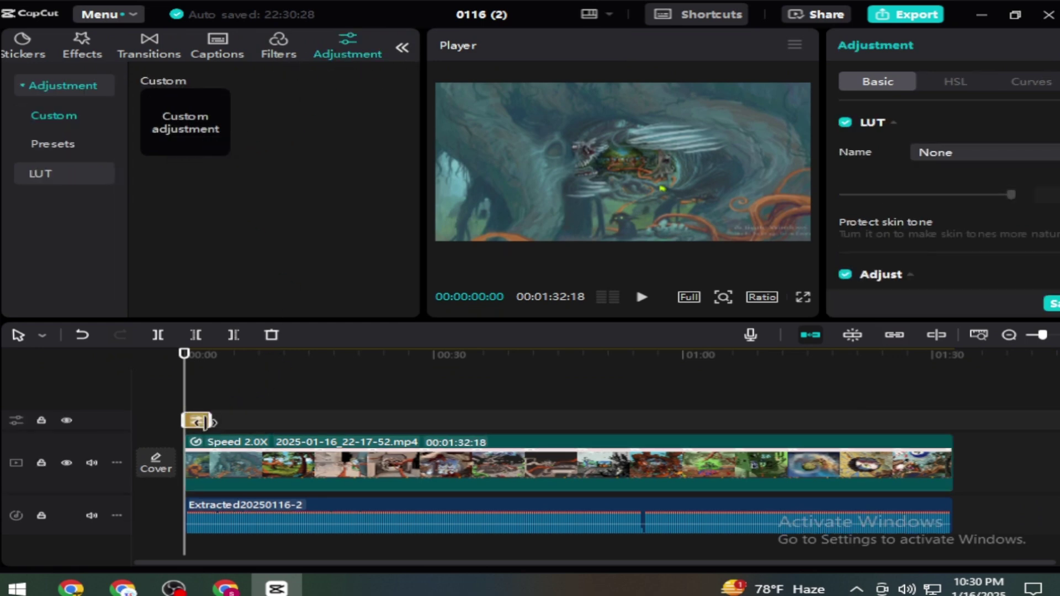
left_click_drag(233, 422, 377, 421)
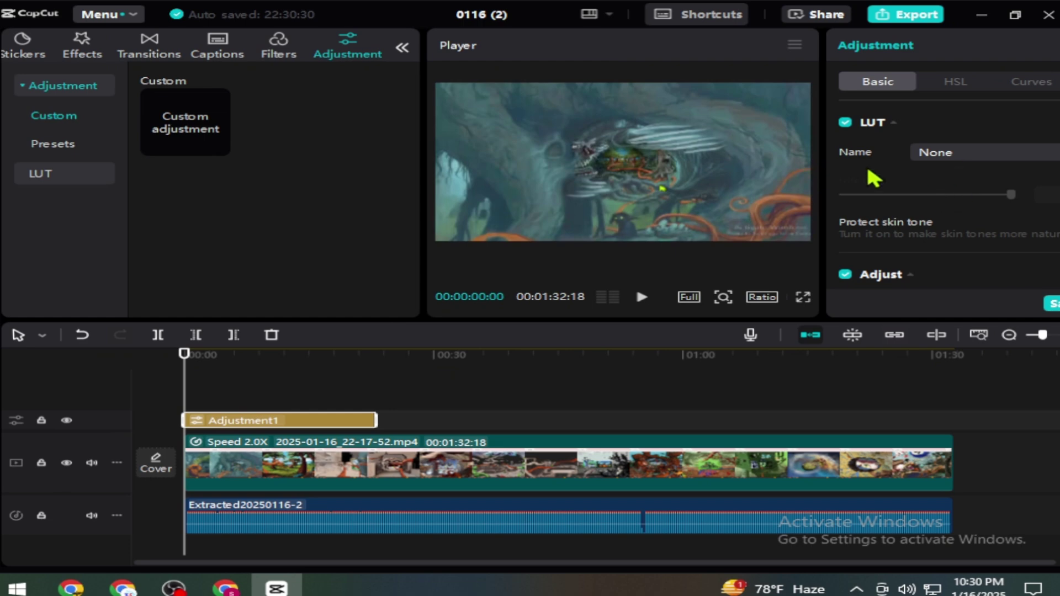
Shift the adjustment layer's tint toward green and raise its exposure and contrast slightly
scroll(915, 194, "down", 3)
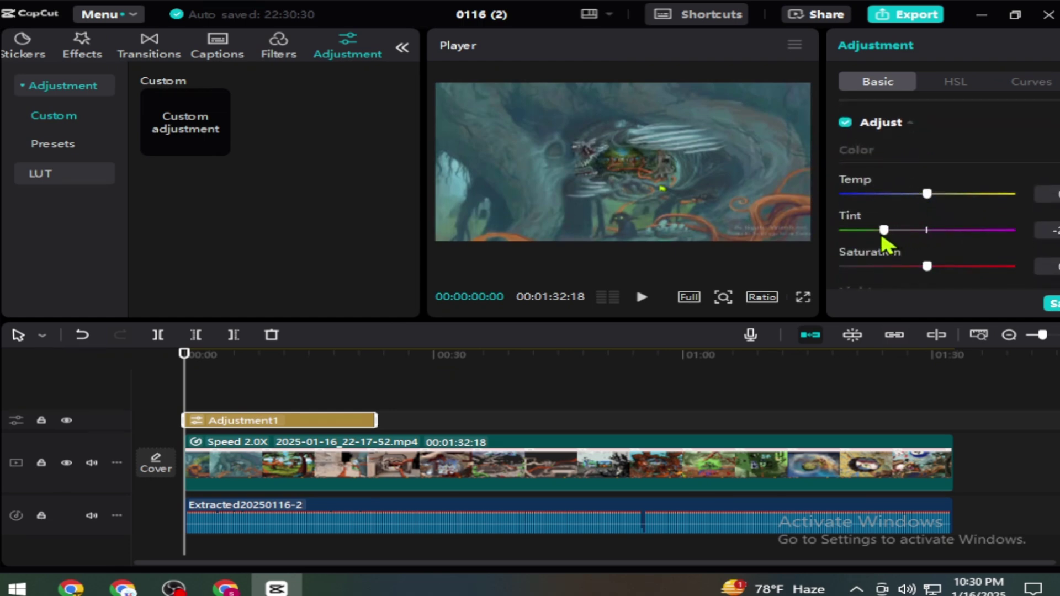
scroll(961, 239, "down", 3)
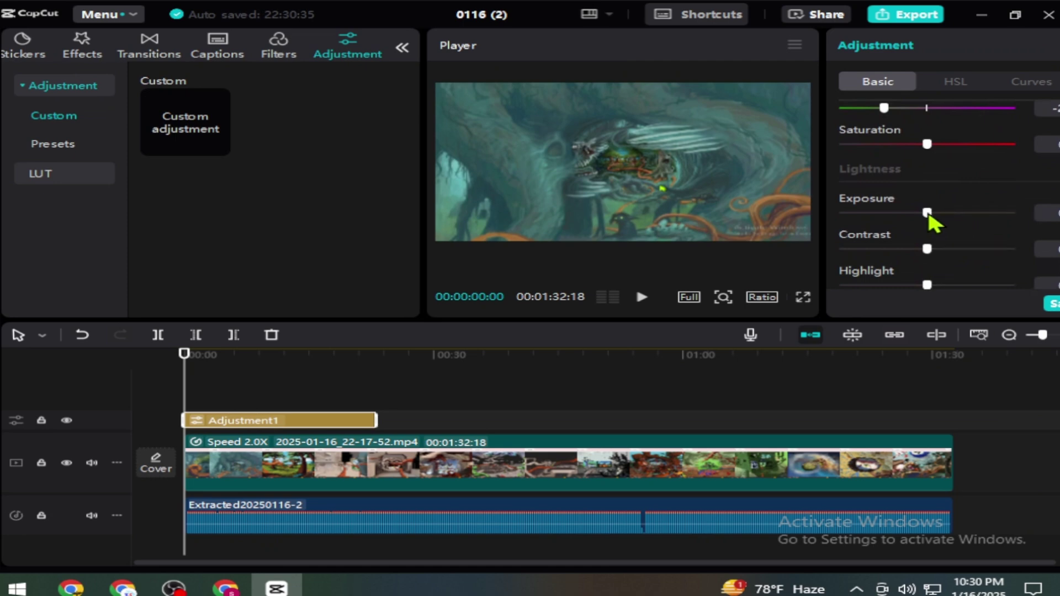
left_click(938, 213)
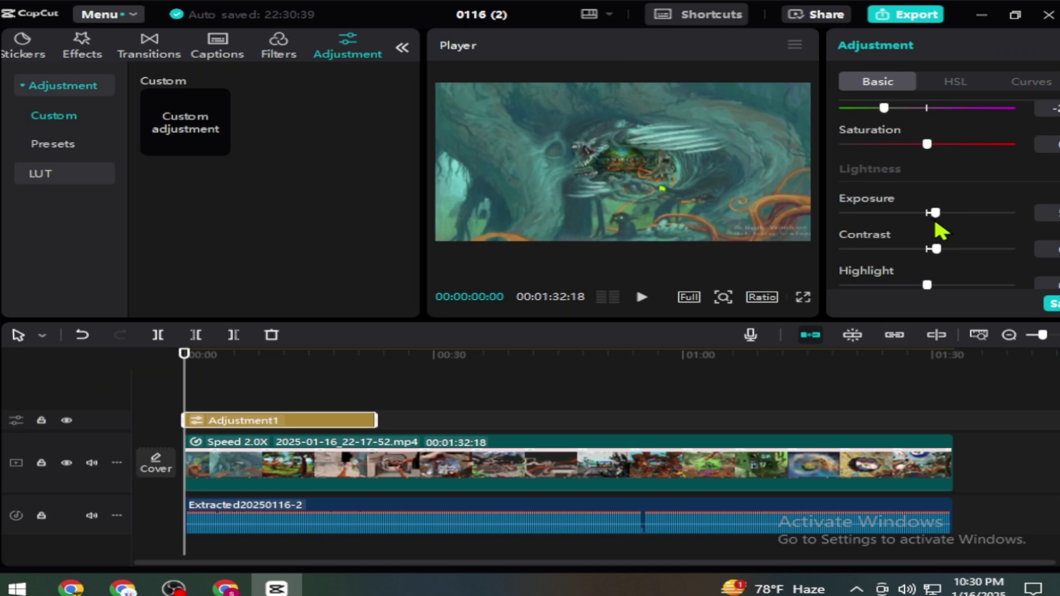
Raise the adjustment layer's highlight and whites slightly, and lower its shadow and blacks slightly
scroll(956, 221, "down", 3)
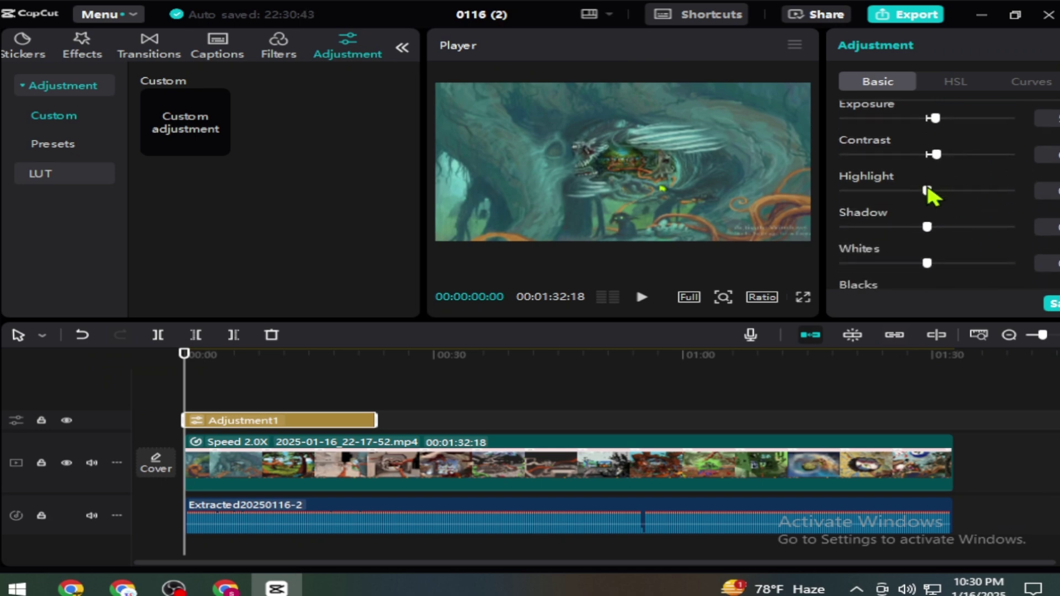
left_click_drag(926, 190, 945, 190)
left_click(932, 227)
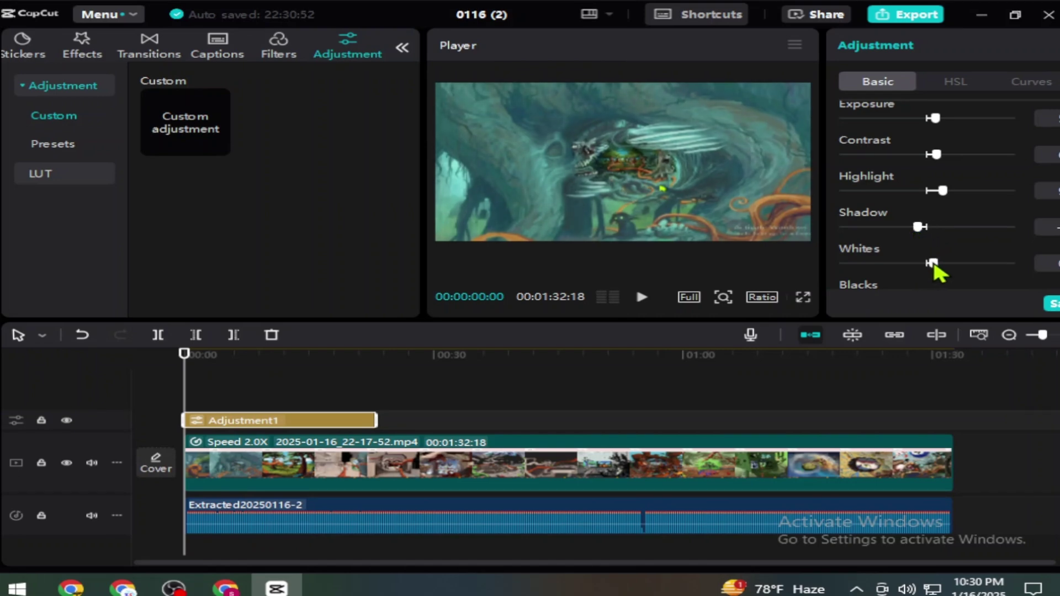
scroll(971, 265, "down", 3)
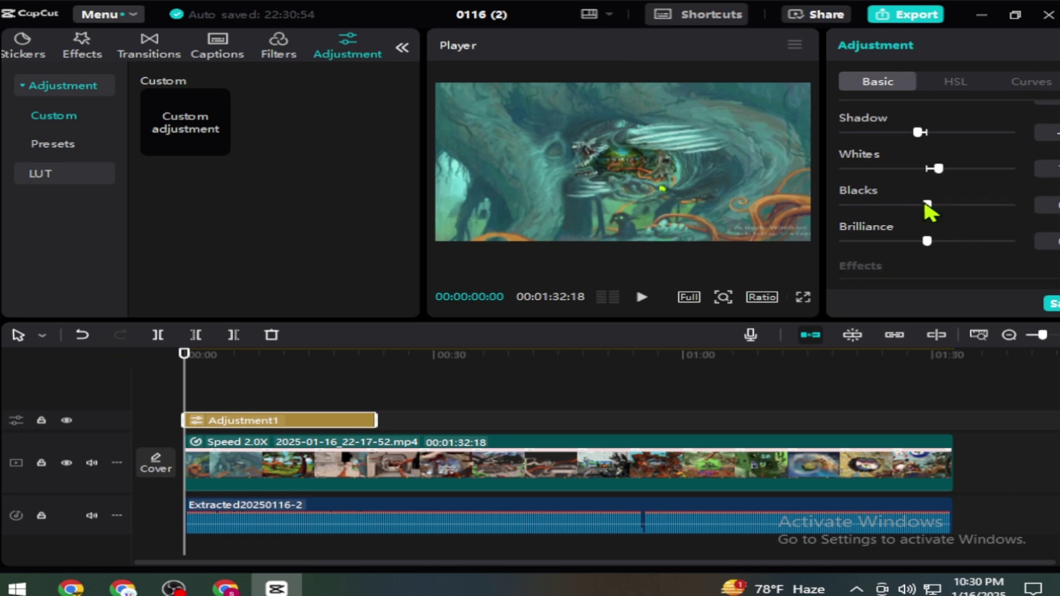
left_click_drag(927, 204, 922, 227)
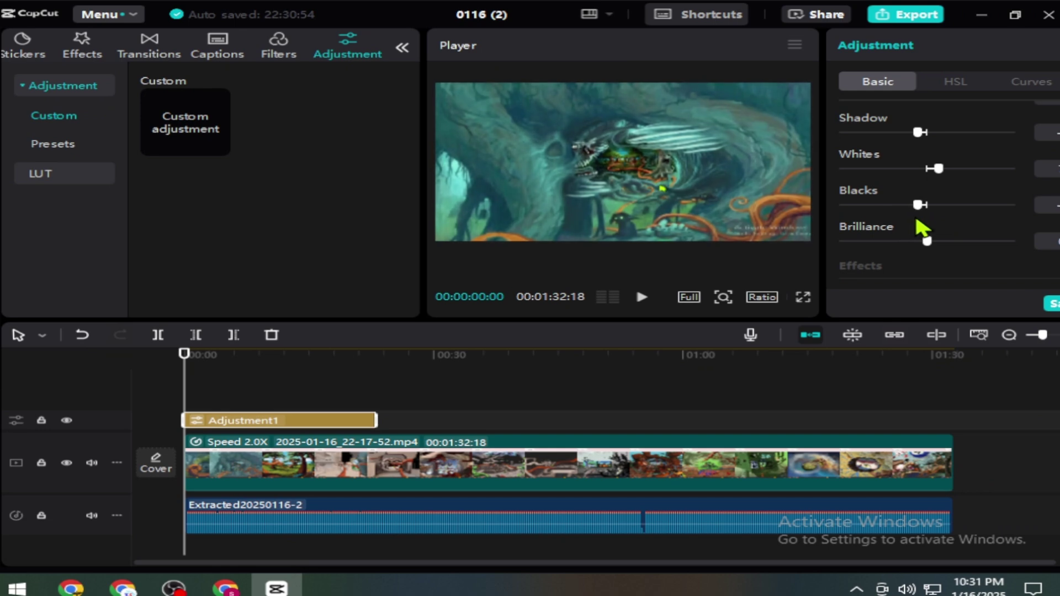
Raise the adjustment layer's brilliance, sharpen and particles slightly, increase clarity to about a third, and add a light vignette
scroll(962, 217, "down", 2)
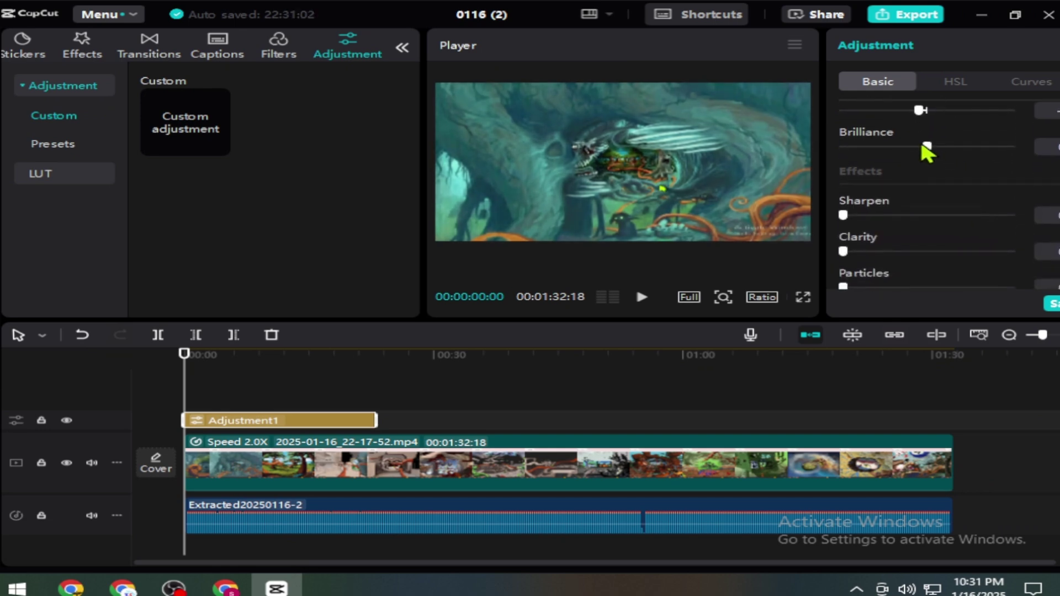
left_click_drag(925, 144, 932, 146)
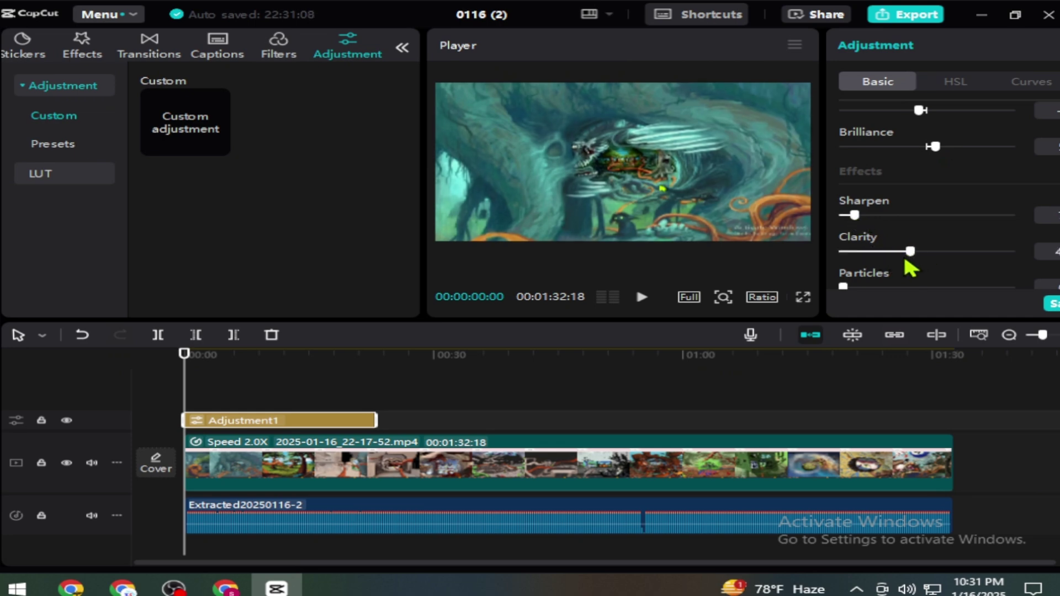
left_click(900, 251)
scroll(929, 265, "down", 2)
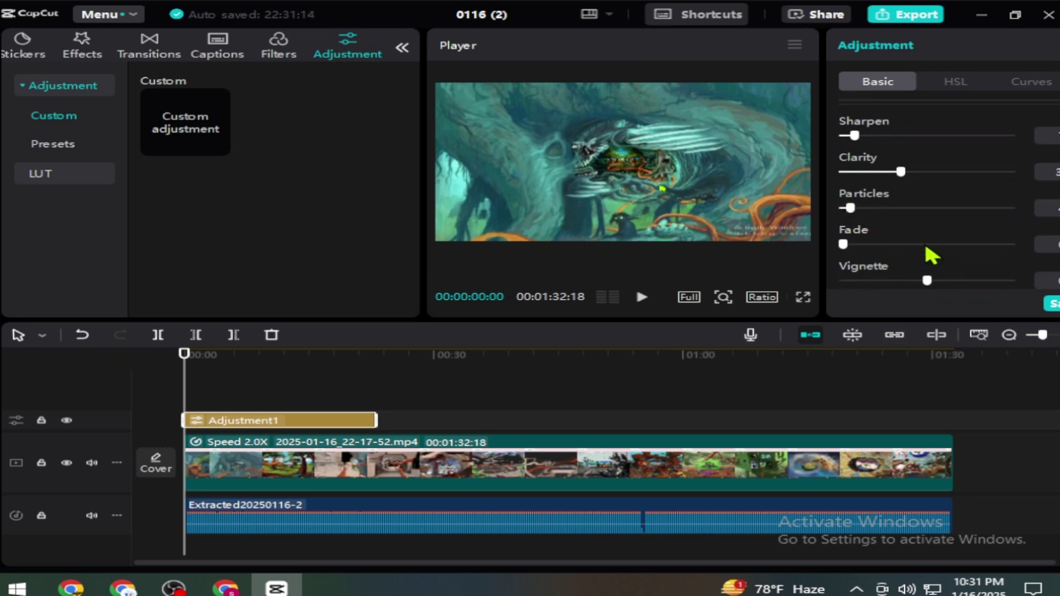
left_click_drag(931, 280, 935, 281)
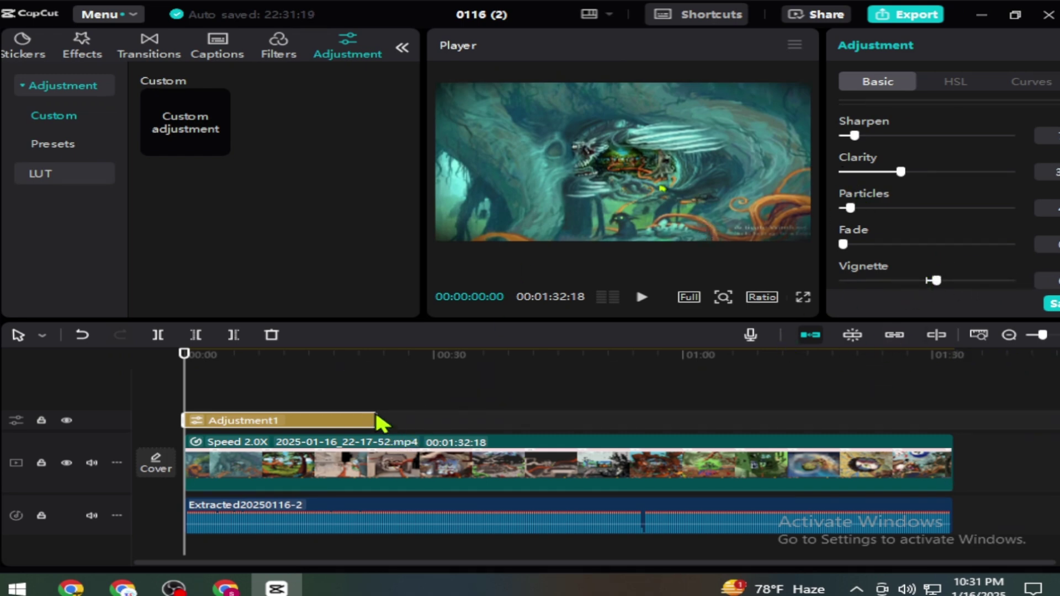
Extend the adjustment layer to the end of the video clip so it covers the whole timeline
left_click(366, 390)
left_click_drag(366, 391, 500, 421)
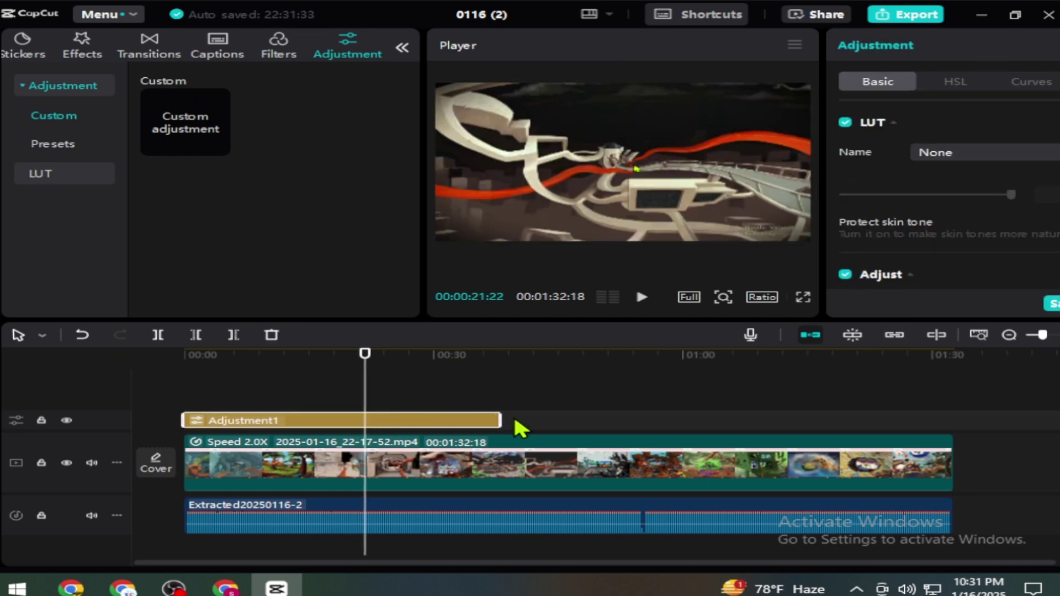
key("space")
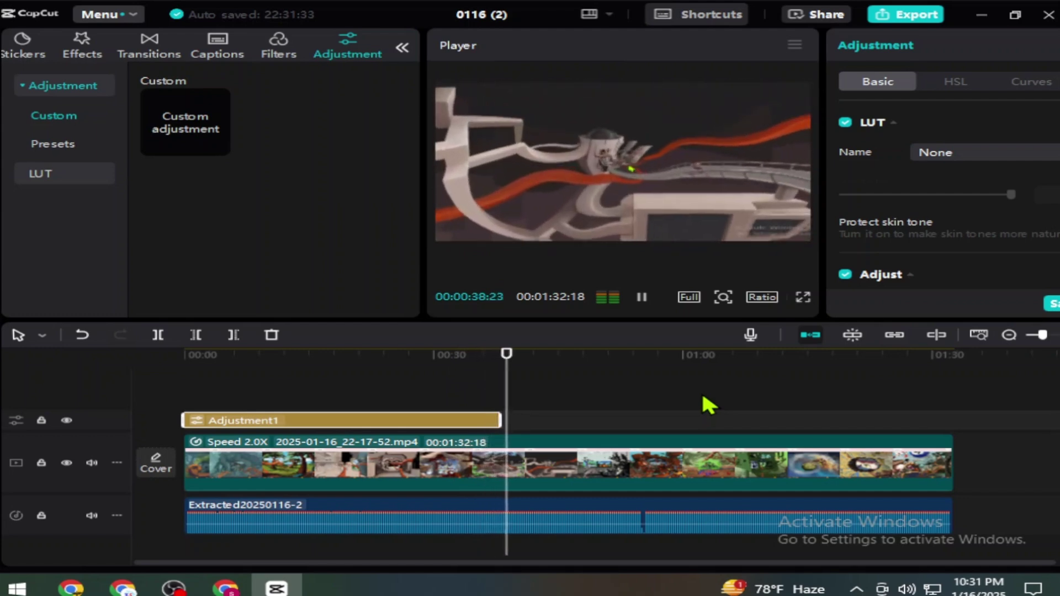
key("space")
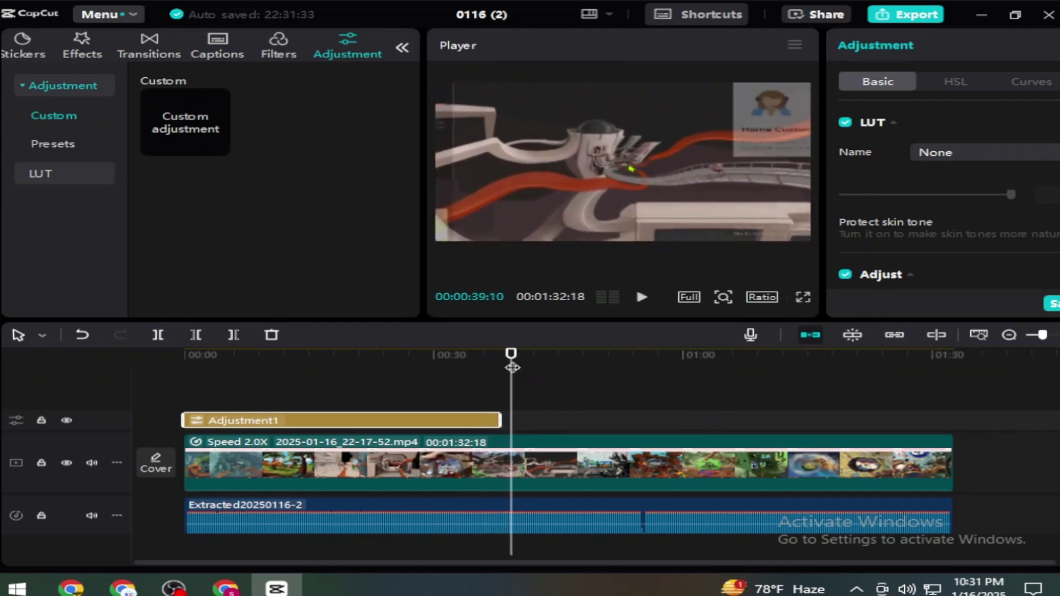
left_click_drag(512, 368, 477, 377)
left_click_drag(498, 420, 952, 444)
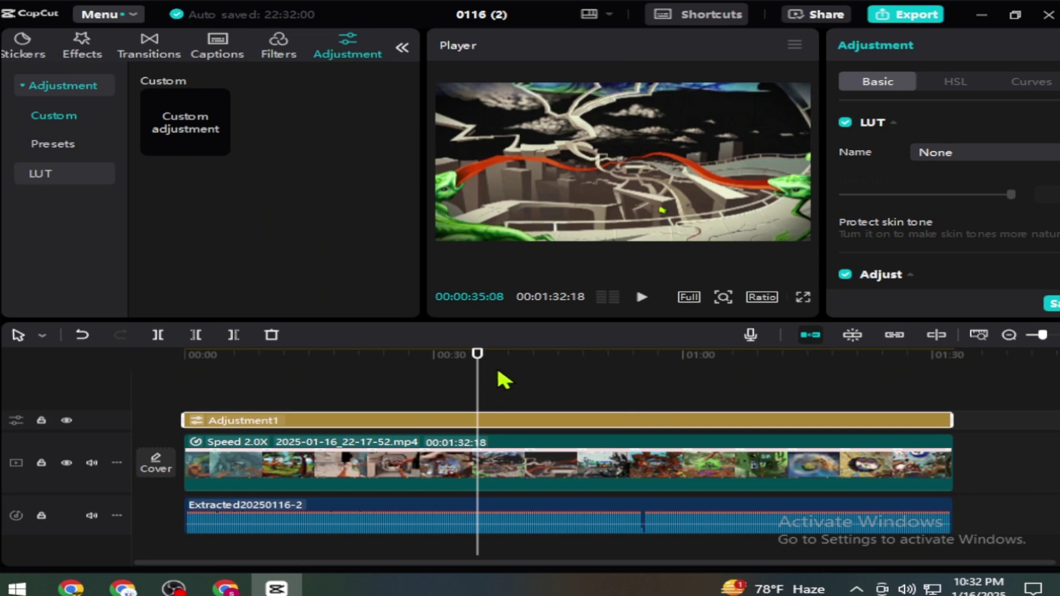
Add the Clear filter at the start of the timeline and stretch it over the full length of the video
left_click_drag(478, 375, 154, 373)
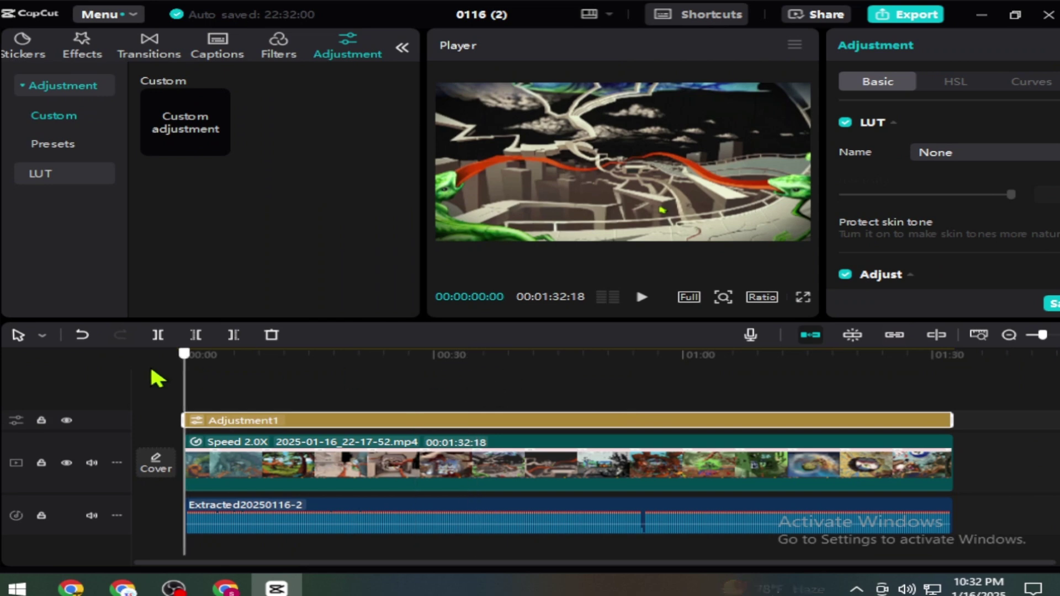
left_click(279, 45)
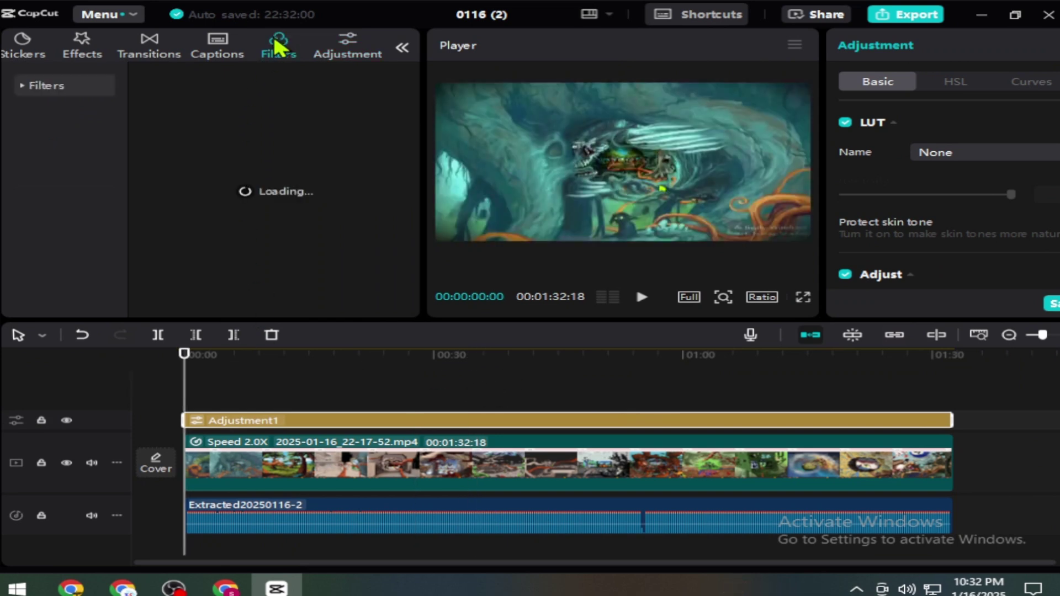
scroll(293, 221, "down", 6)
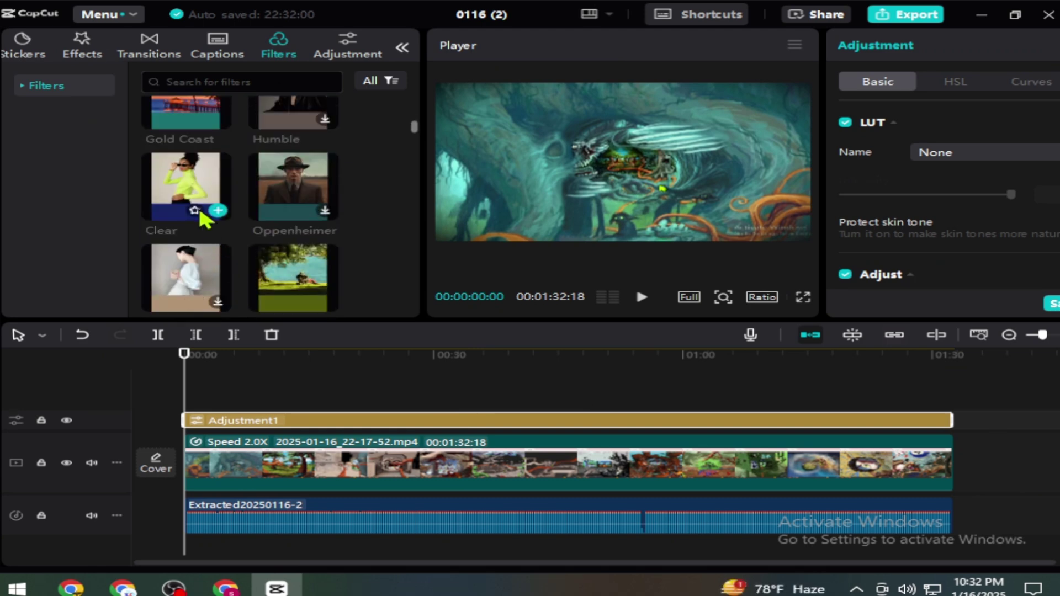
left_click(218, 211)
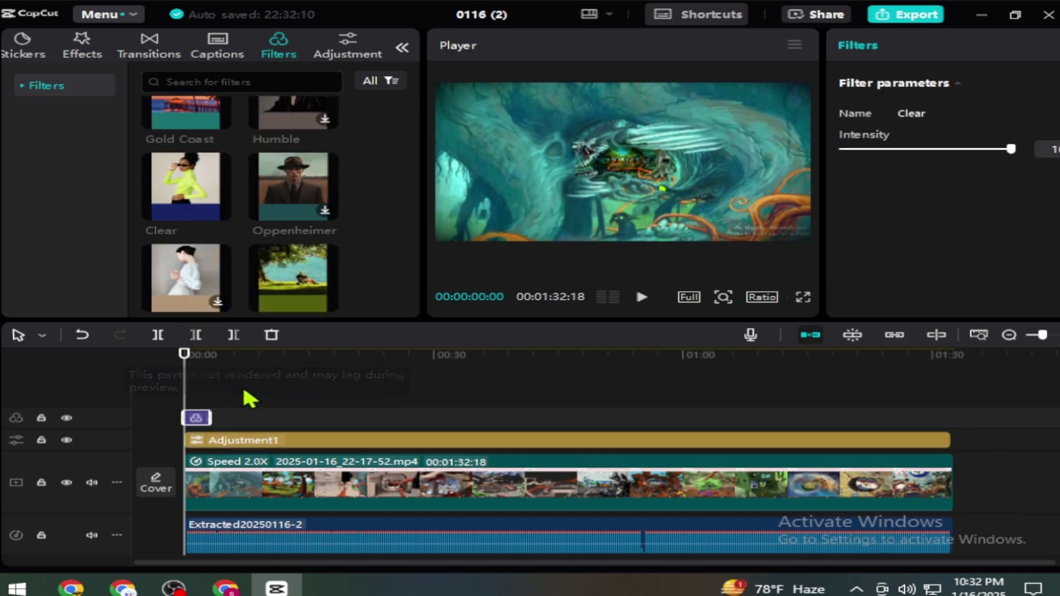
left_click_drag(211, 414, 946, 464)
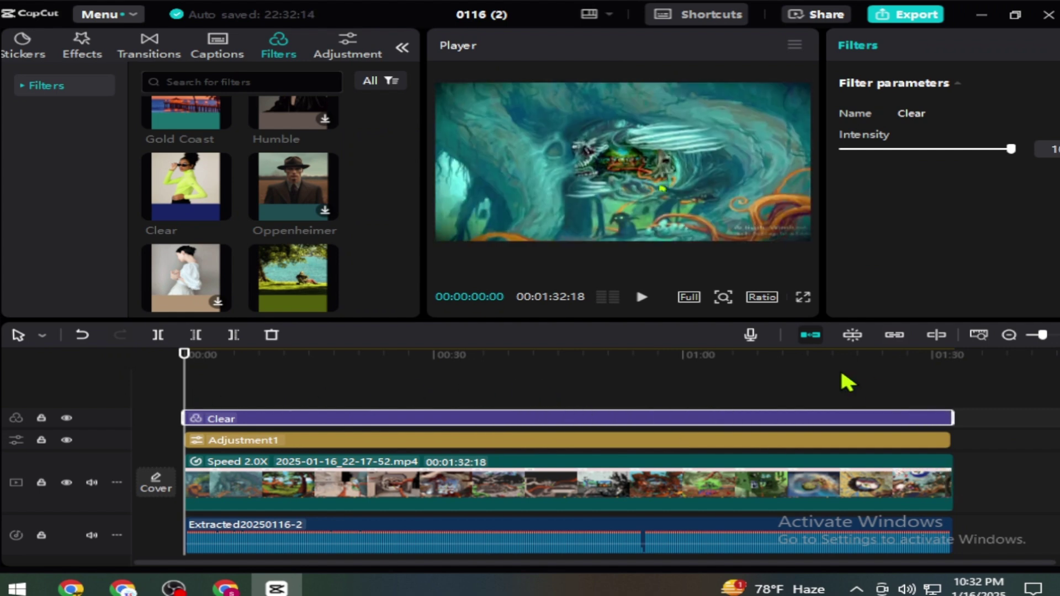
Preview the colour-graded video in full screen to check for unwanted sections
left_click(802, 298)
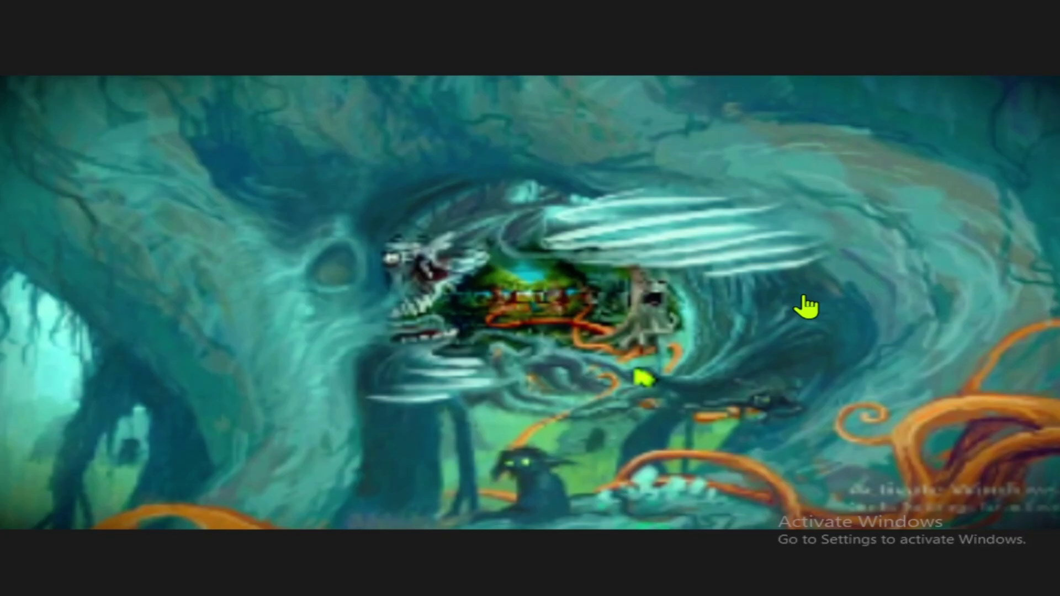
left_click(245, 536)
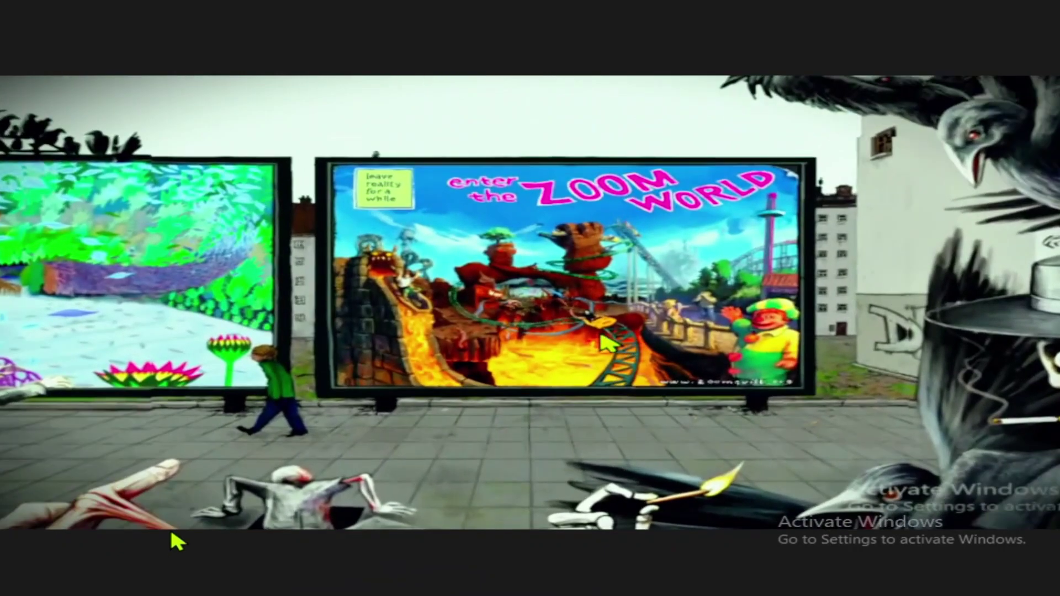
left_click(296, 499)
left_click(807, 536)
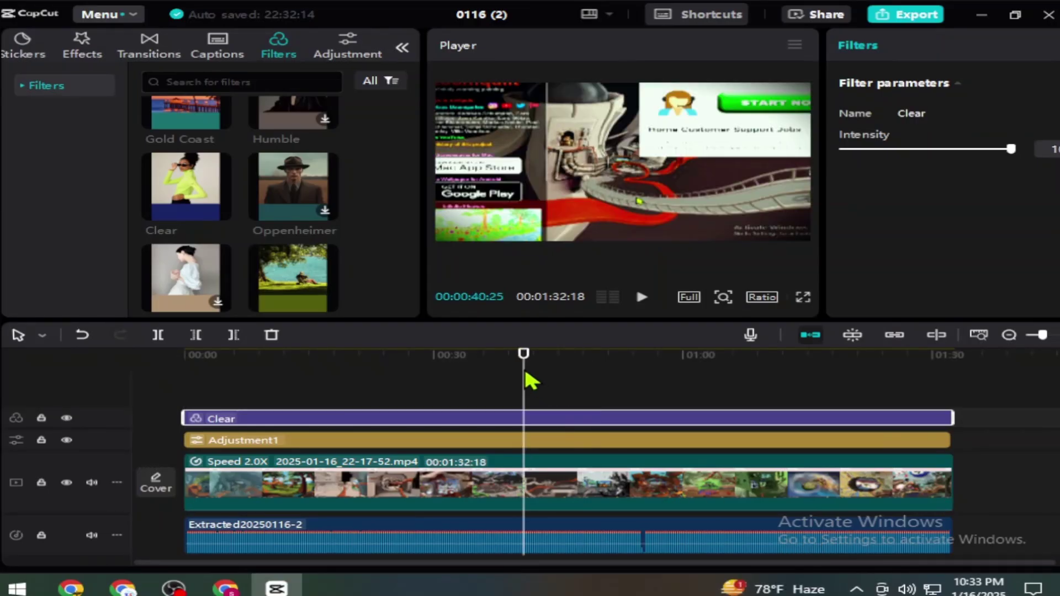
Split the video at 00:00:38:09 and remove the section from there to 00:00:46:00
left_click_drag(522, 372, 503, 376)
left_click(525, 488)
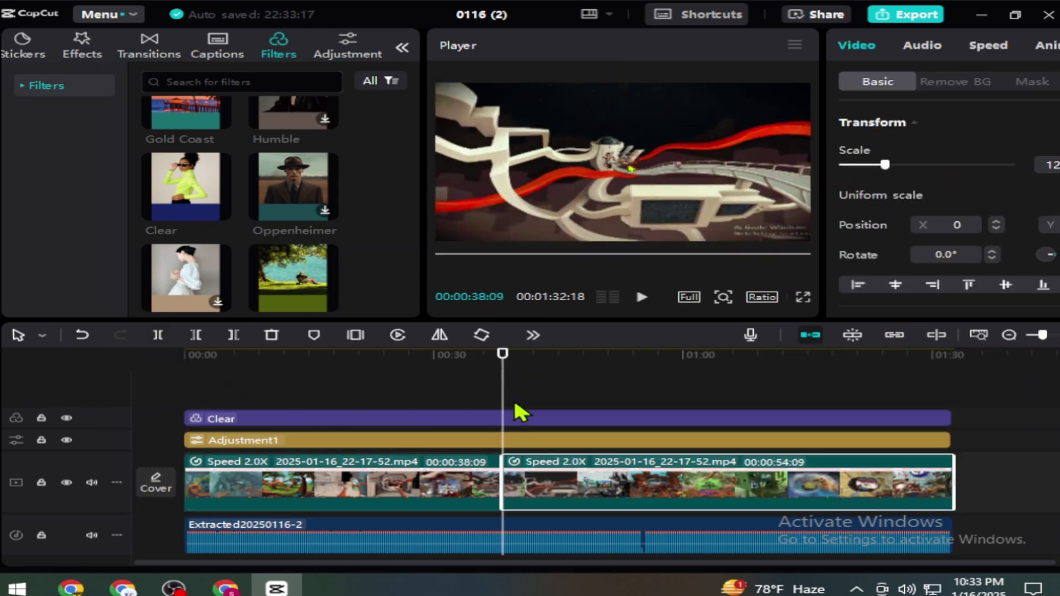
left_click_drag(503, 388, 567, 407)
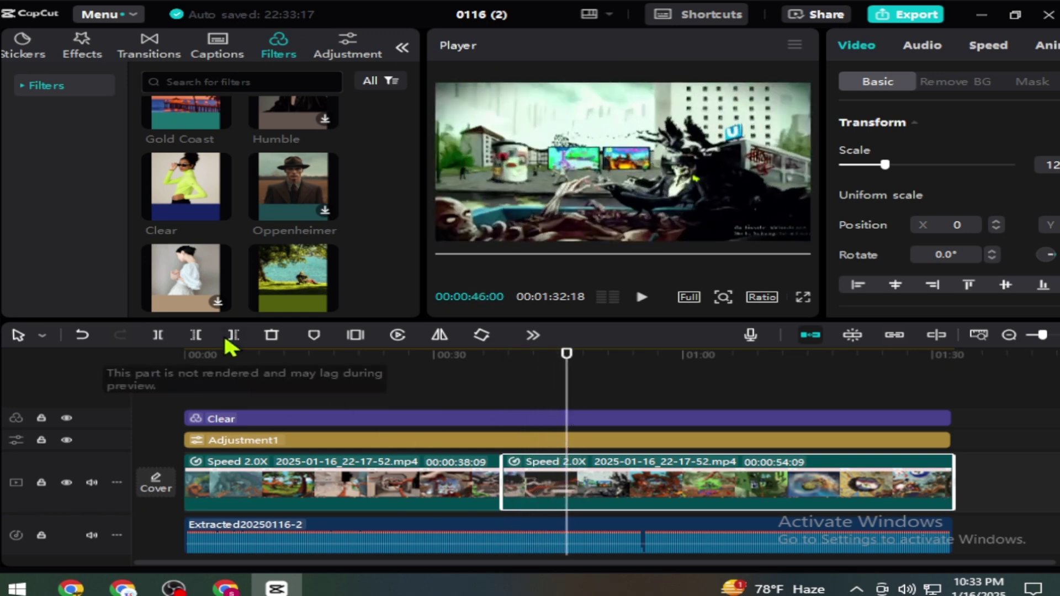
left_click(199, 338)
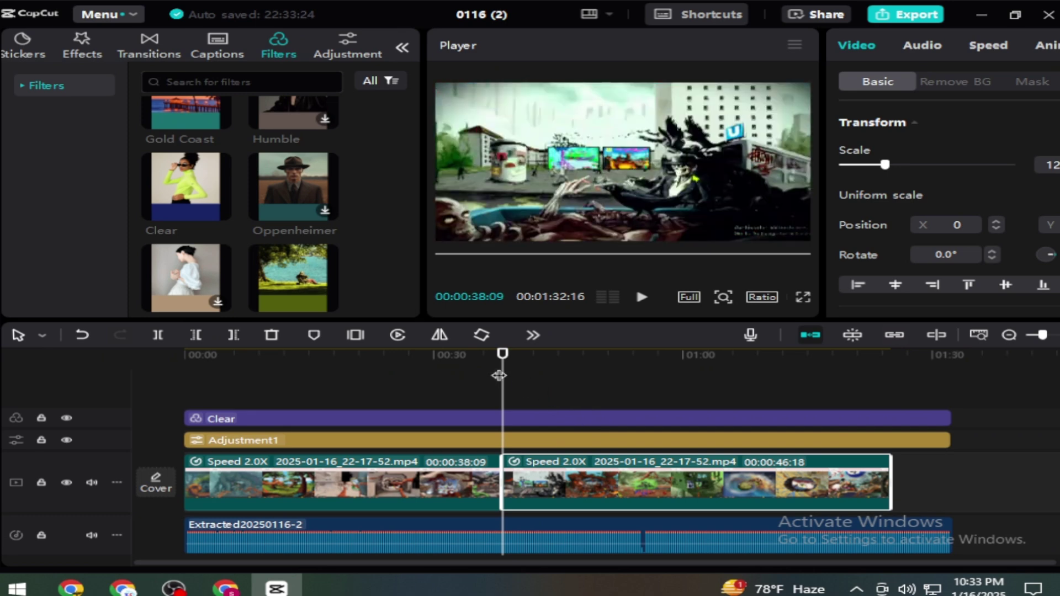
Trim the extracted audio, the adjustment layer and the Clear filter to the end of the shortened video
left_click(902, 441)
left_click(890, 454)
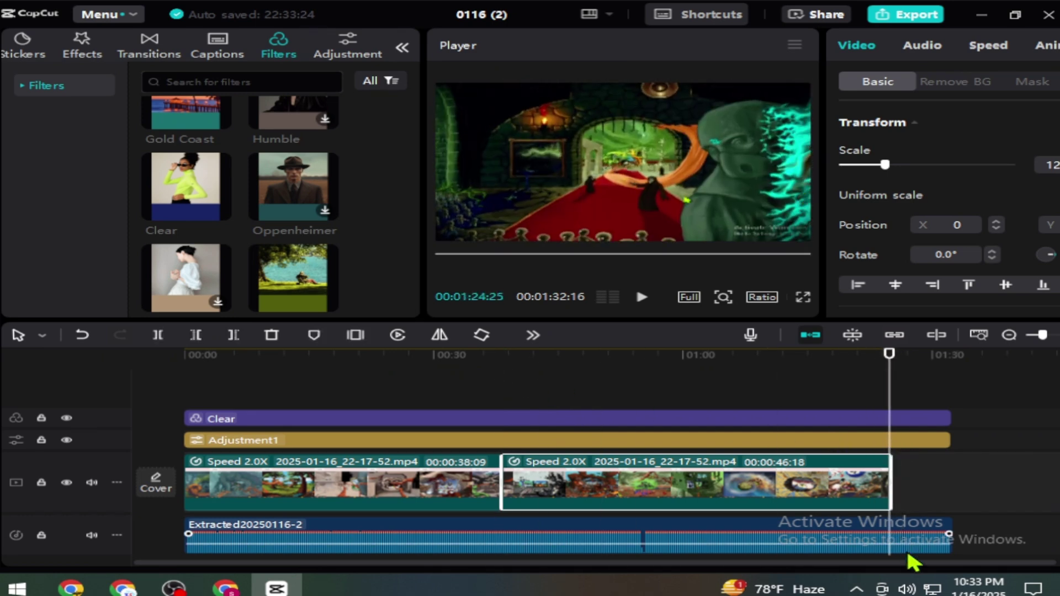
left_click(854, 533)
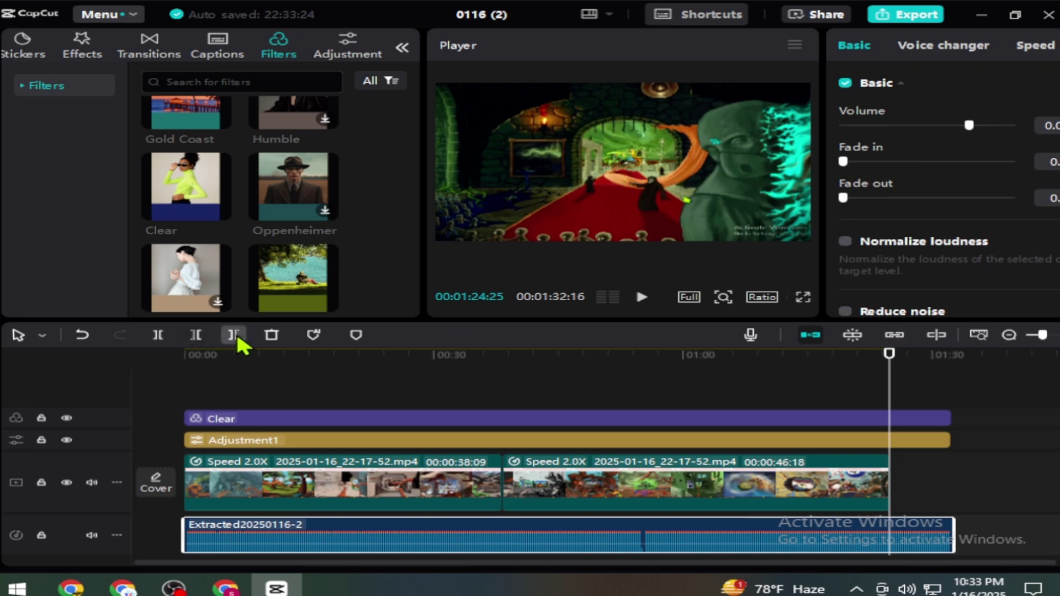
left_click(896, 442)
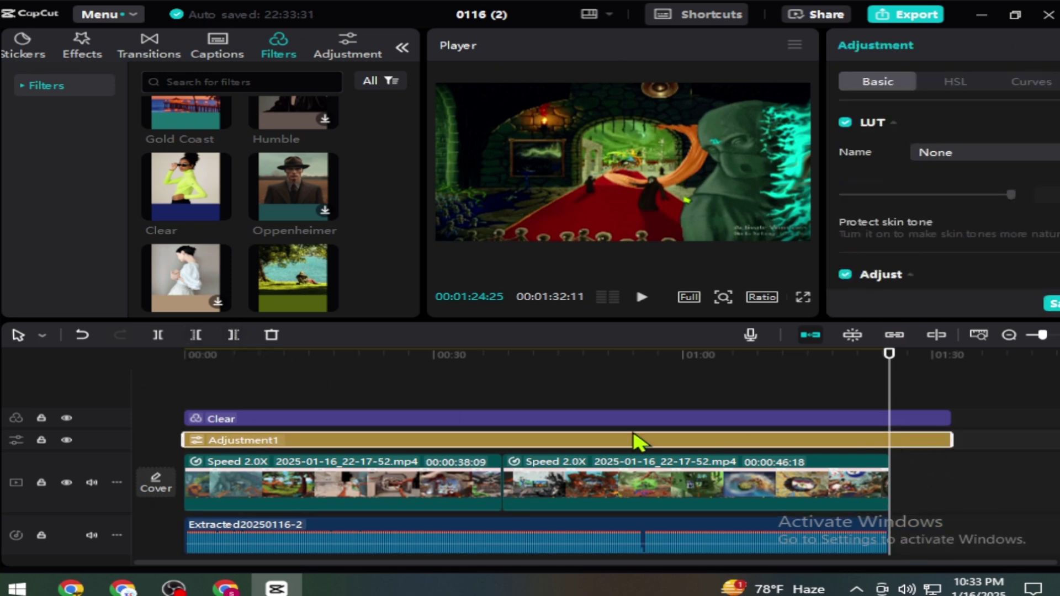
left_click(235, 337)
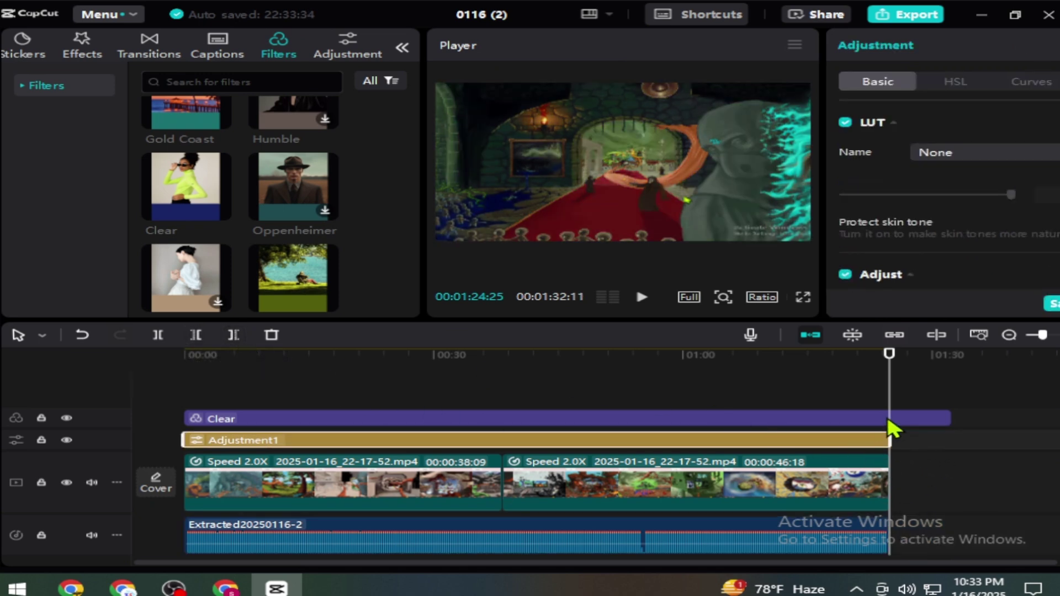
left_click(892, 421)
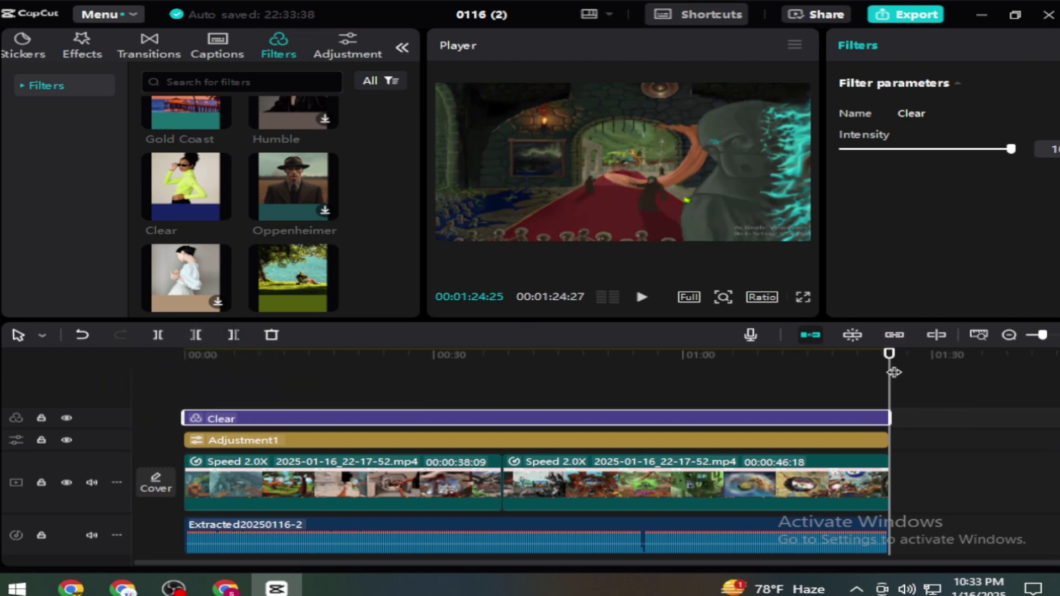
Check the cut at about 39 seconds and play the edited video in full screen to its end
left_click_drag(796, 373, 10, 403)
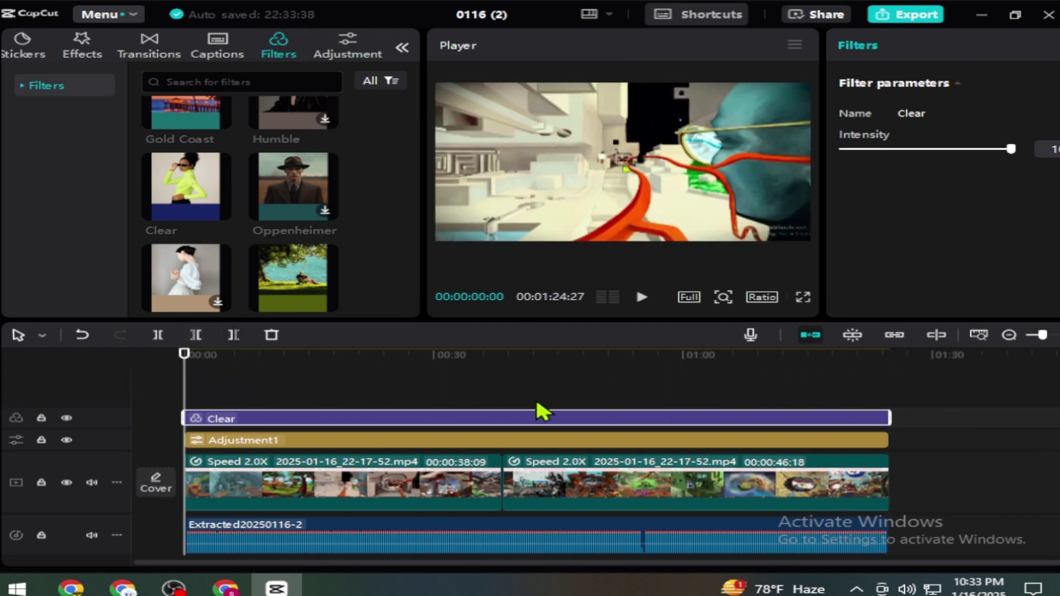
left_click(517, 404)
left_click(511, 401)
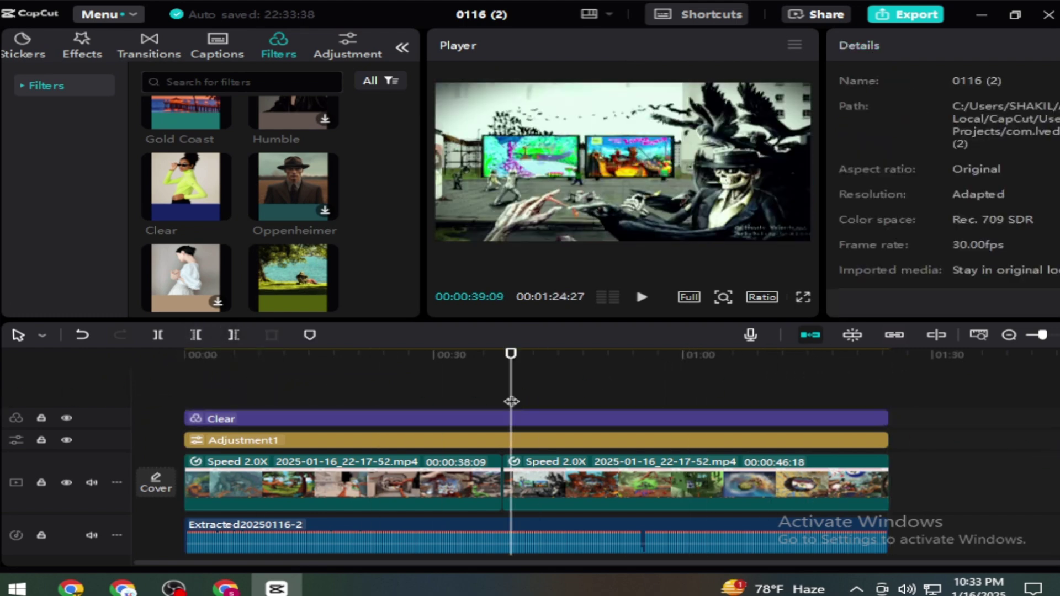
left_click(800, 300)
key("space")
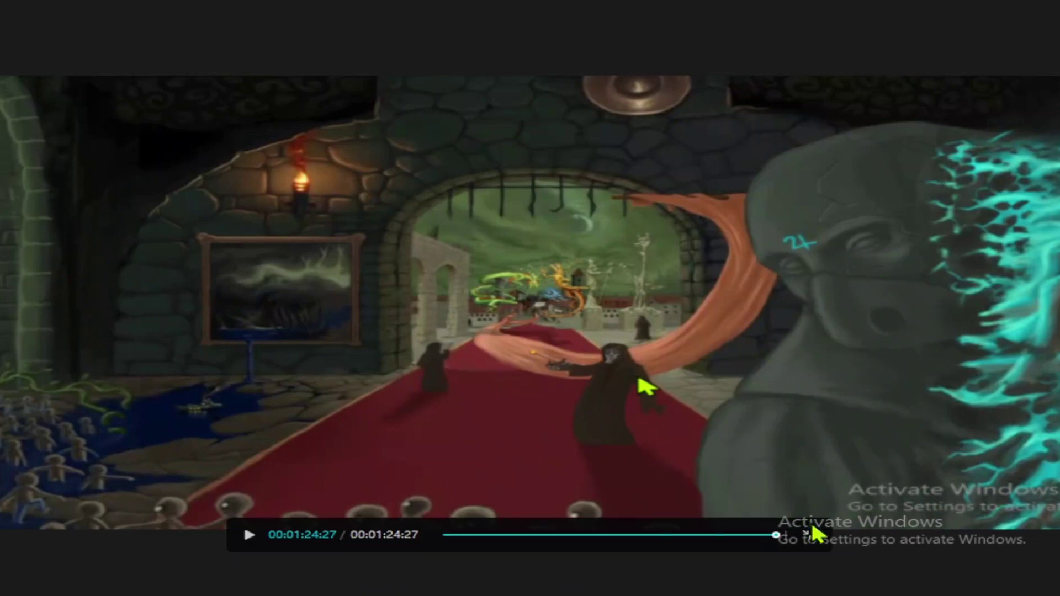
key("Escape")
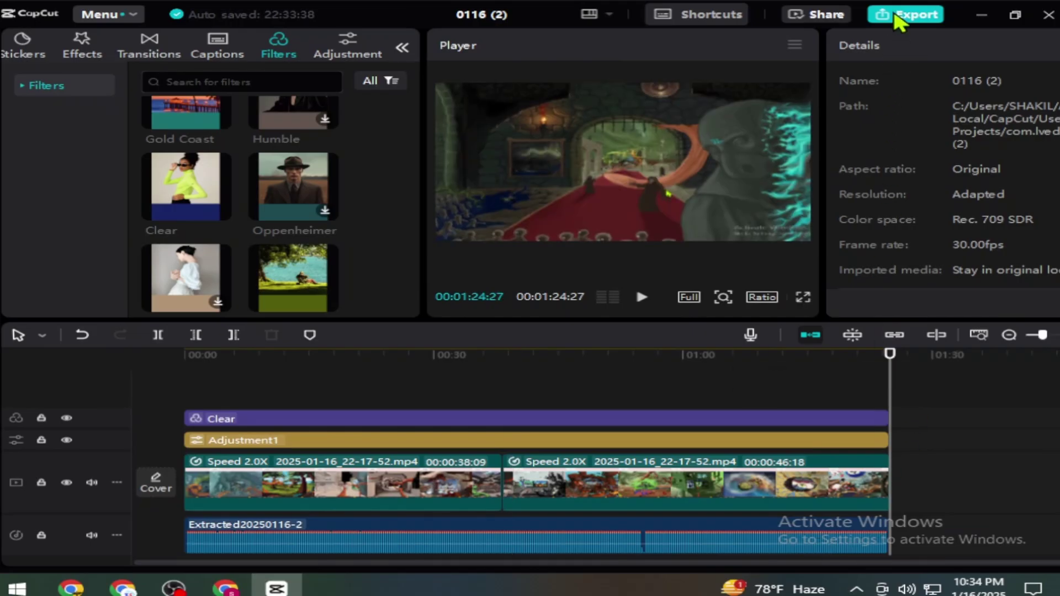
Export the video as 0116 (2) in mp4 format at 1080P, H.264, recommended bit rate and 30fps
left_click(896, 18)
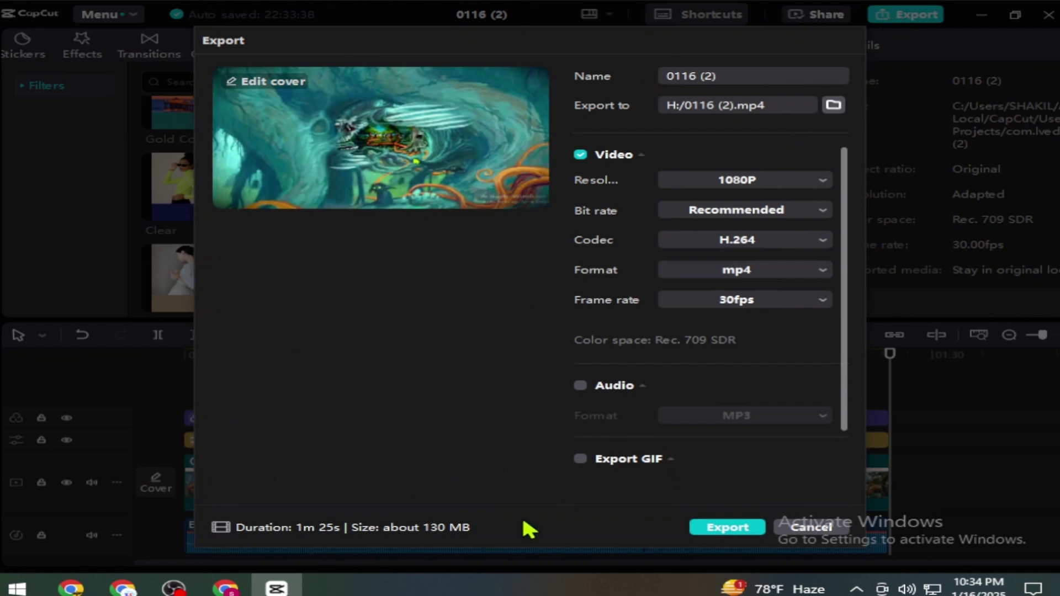
left_click(727, 527)
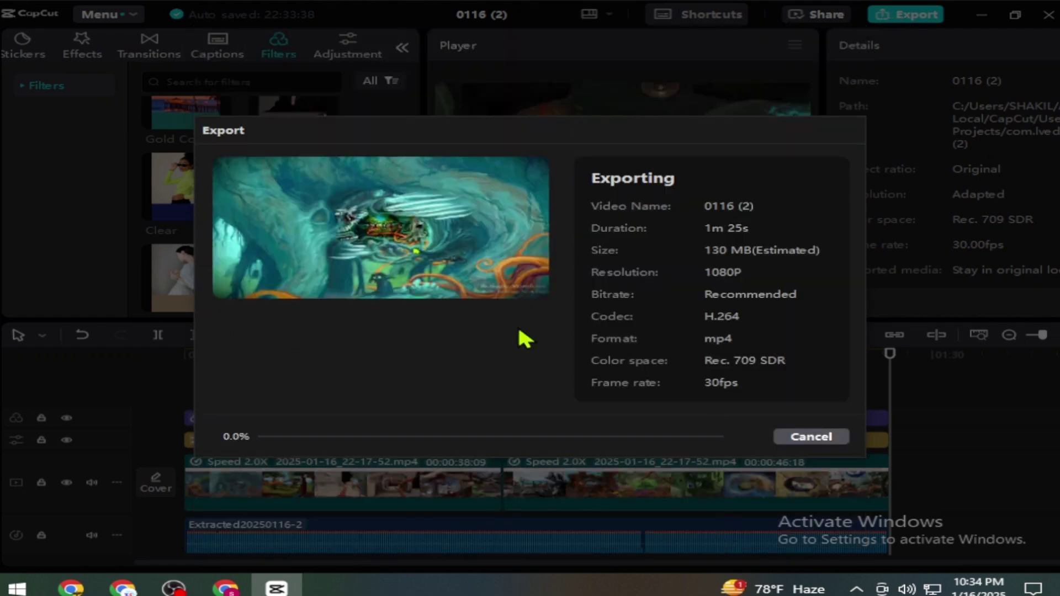